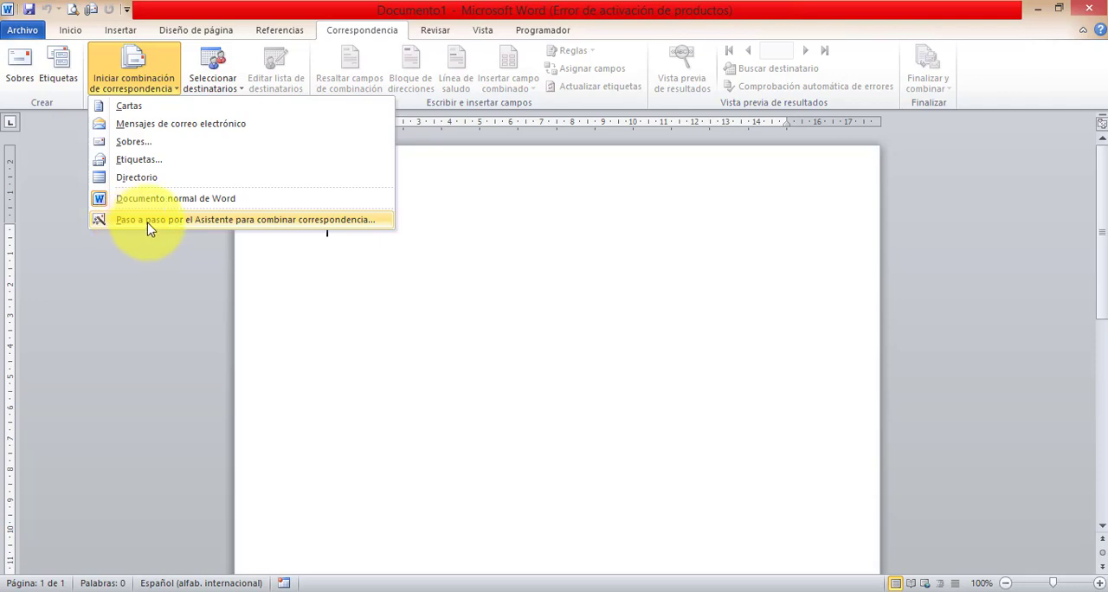
# - Start the step-by-step mail merge wizard for the blank document
pyautogui.click(148, 224)
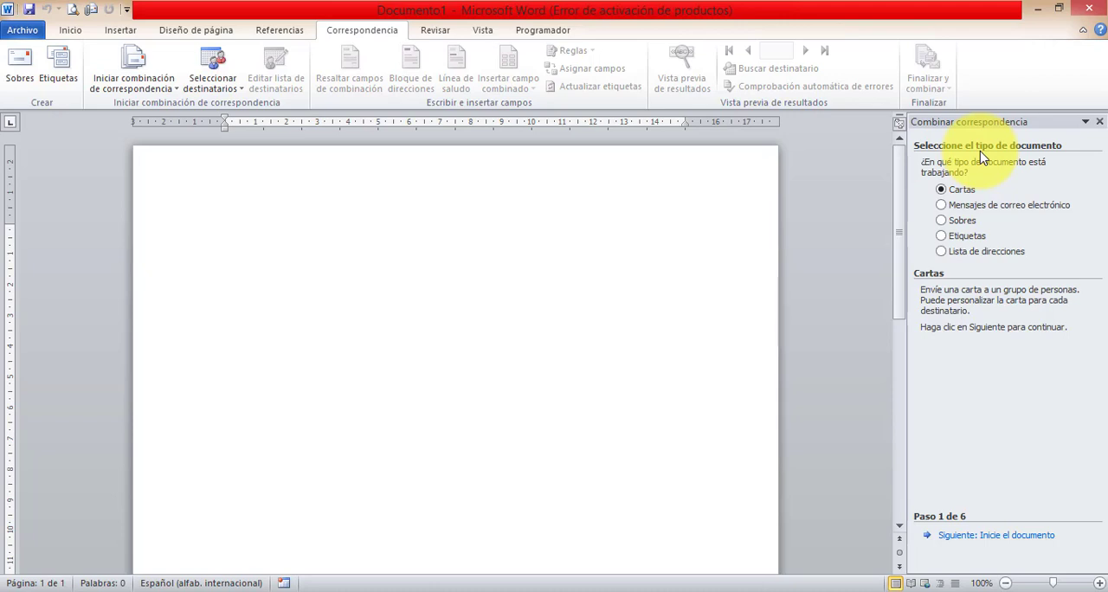
# - Examine the descriptions of the wizard's document types: Cartas, Mensajes de correo electrónico, Sobres, Etiquetas and Lista de direcciones
pyautogui.click(962, 208)
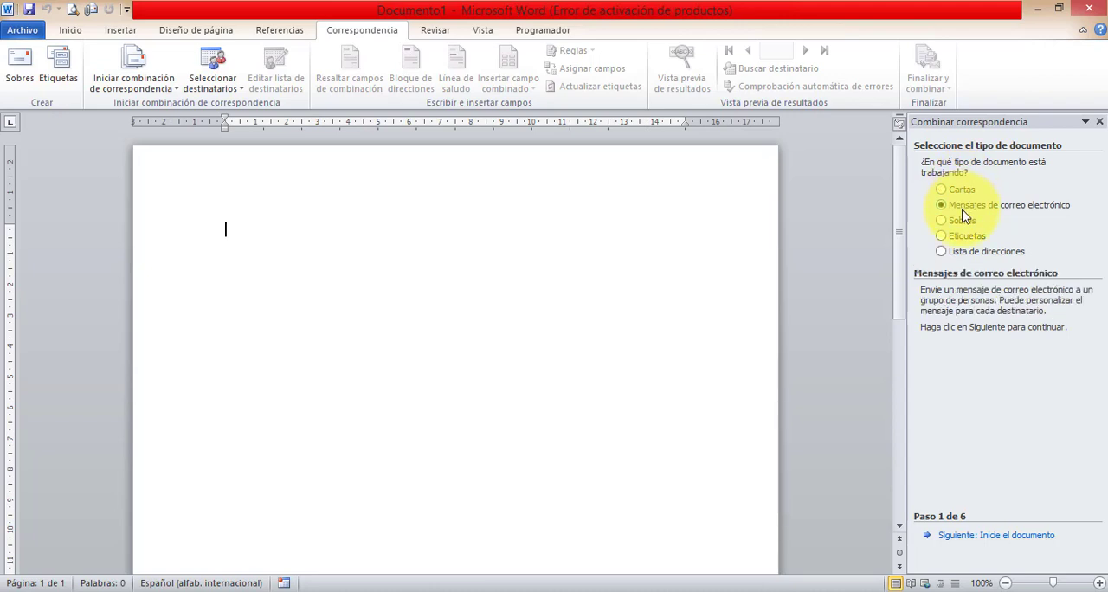
pyautogui.click(962, 221)
pyautogui.click(961, 236)
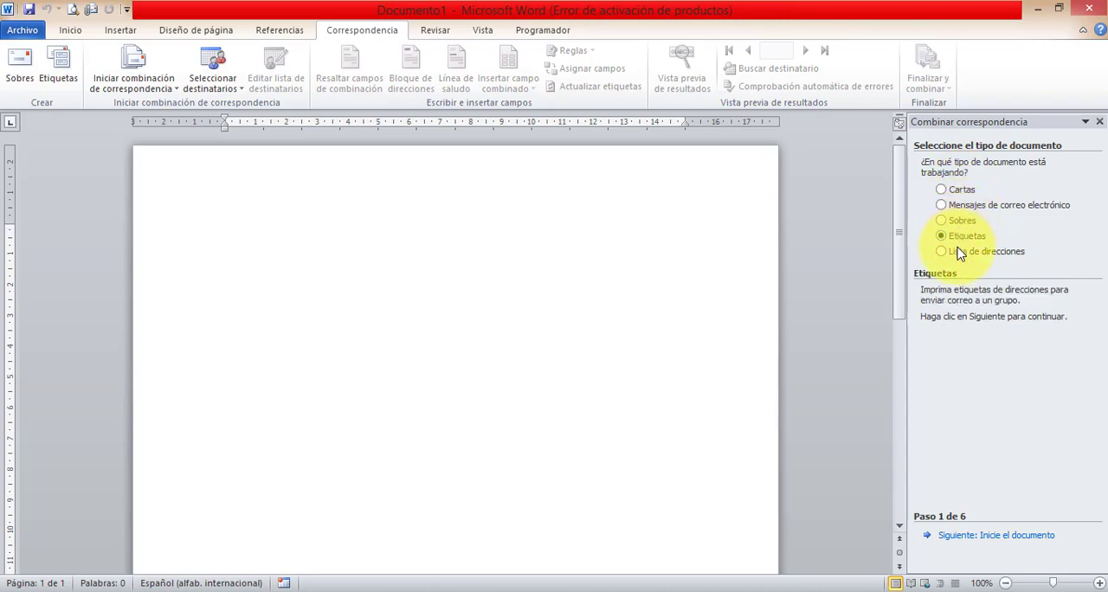
pyautogui.click(965, 251)
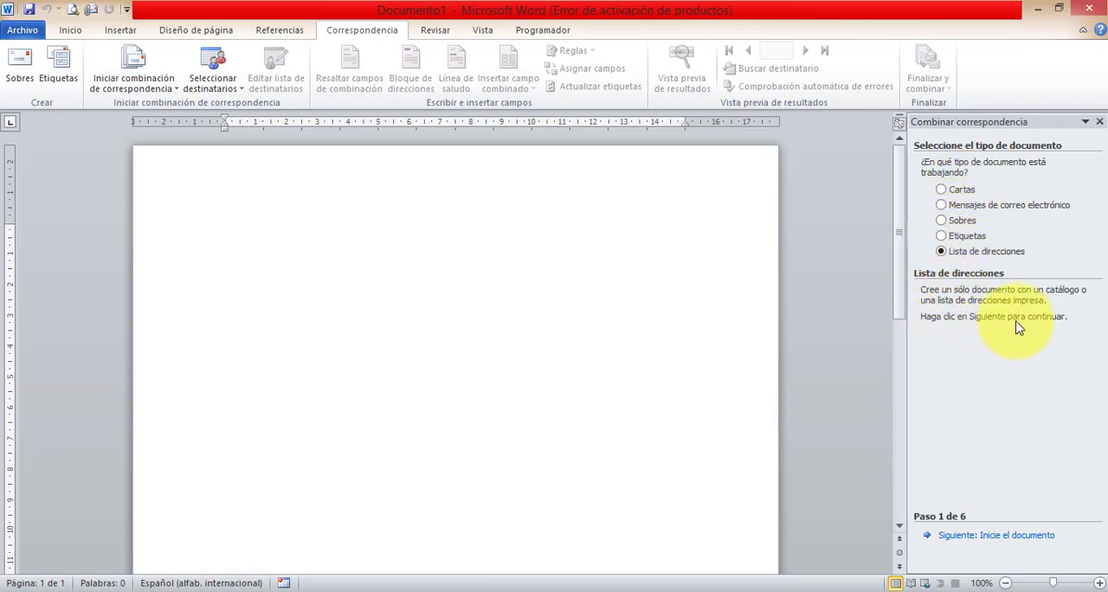
pyautogui.click(963, 236)
pyautogui.click(961, 221)
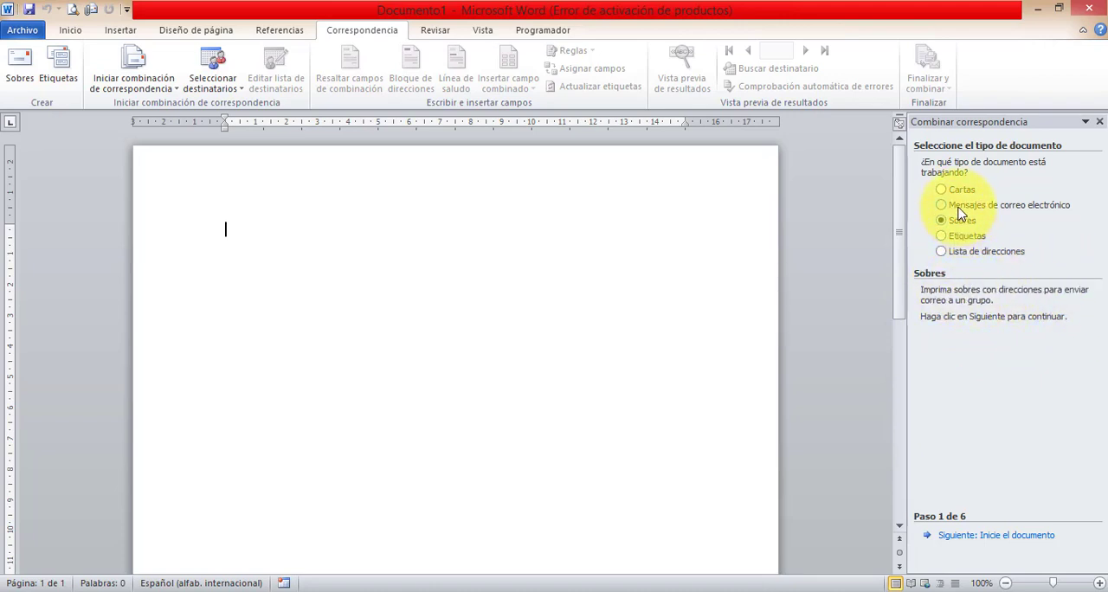
pyautogui.click(959, 206)
pyautogui.click(959, 190)
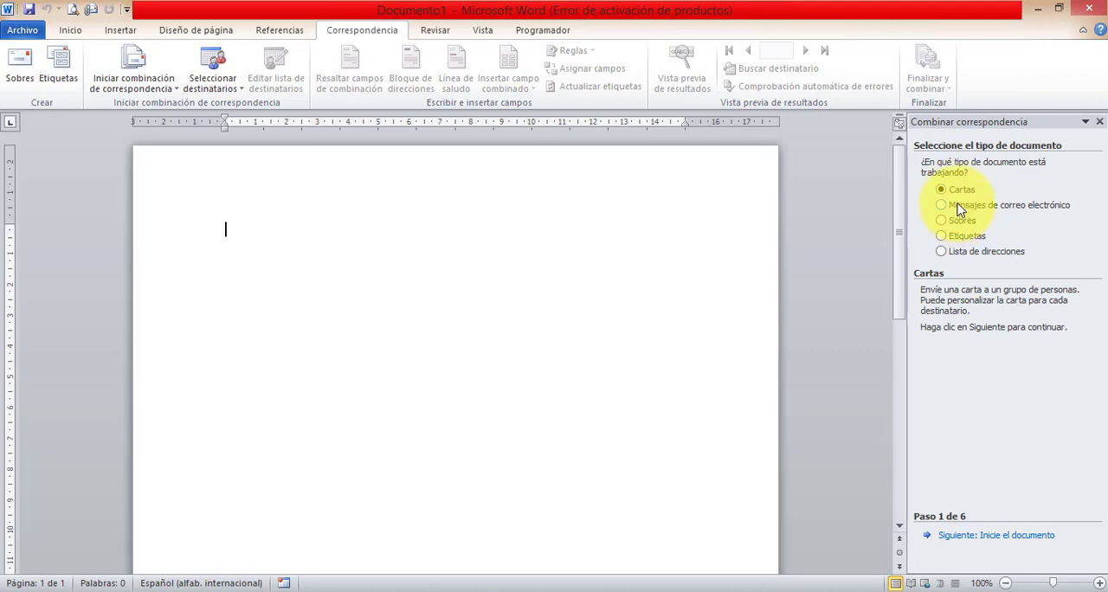
pyautogui.click(959, 206)
pyautogui.click(966, 221)
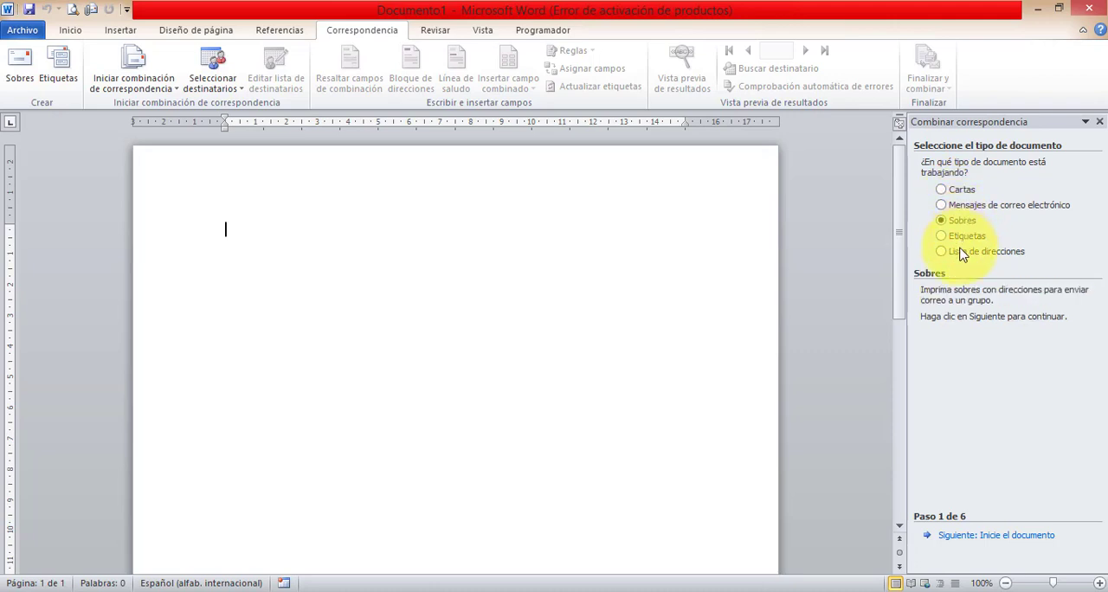
# - Set the mail merge document type to Cartas and continue to the starting document stage
pyautogui.click(960, 189)
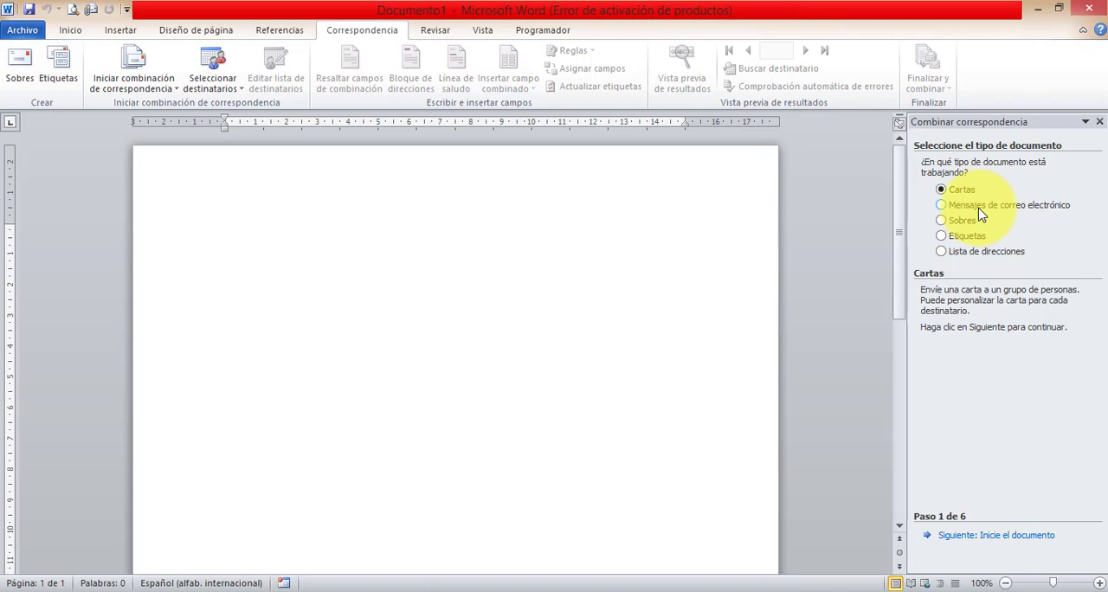
pyautogui.click(975, 537)
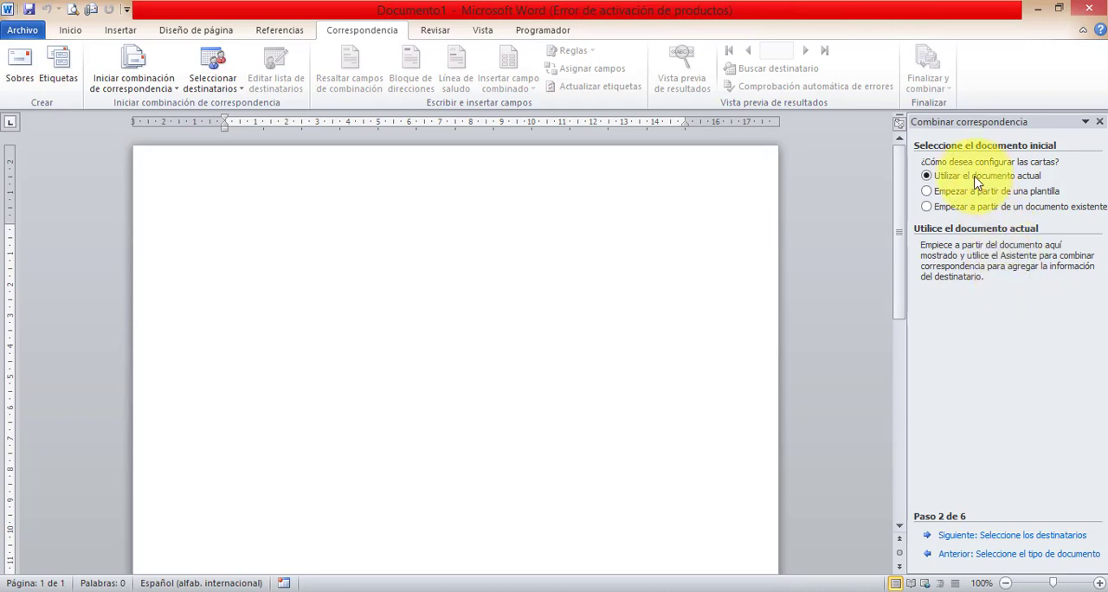
# - Compare the starting document options and continue to recipient selection with Utilizar el documento actual
pyautogui.click(939, 192)
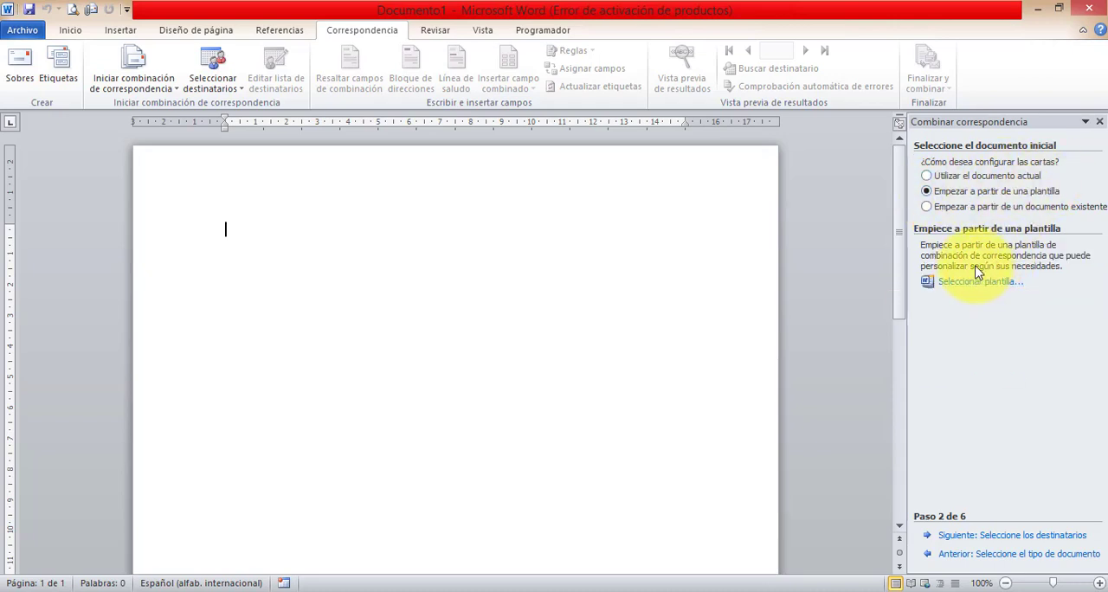
pyautogui.click(994, 209)
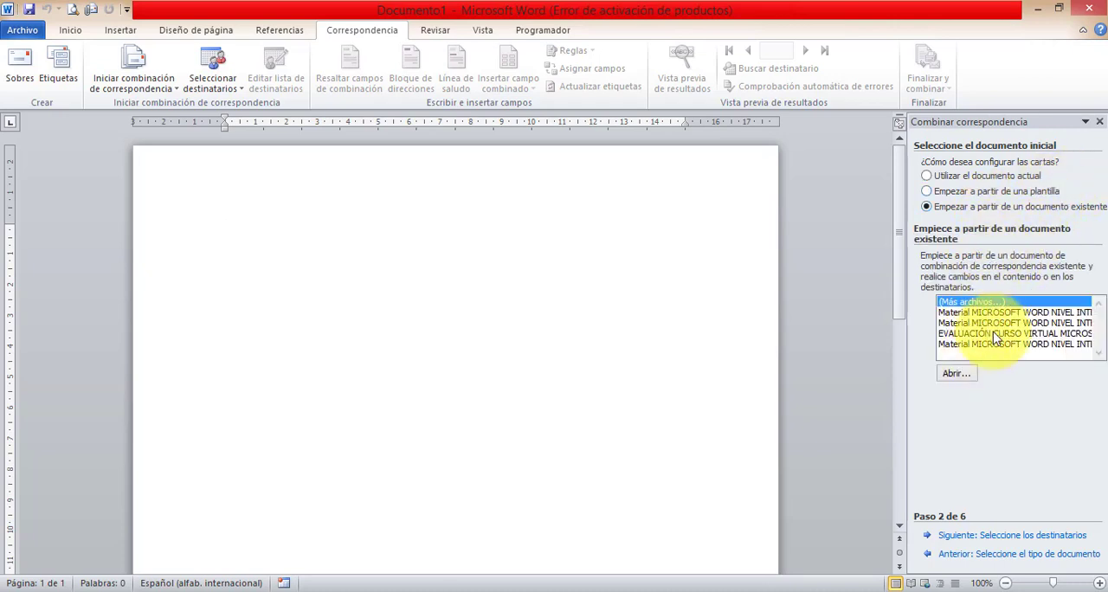
pyautogui.click(980, 178)
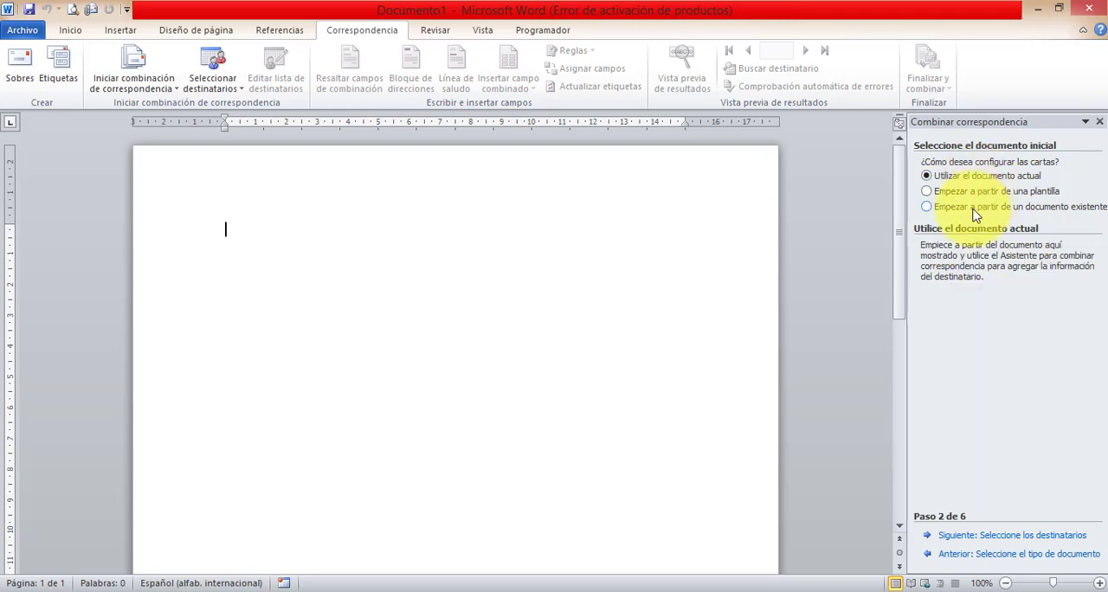
pyautogui.click(927, 206)
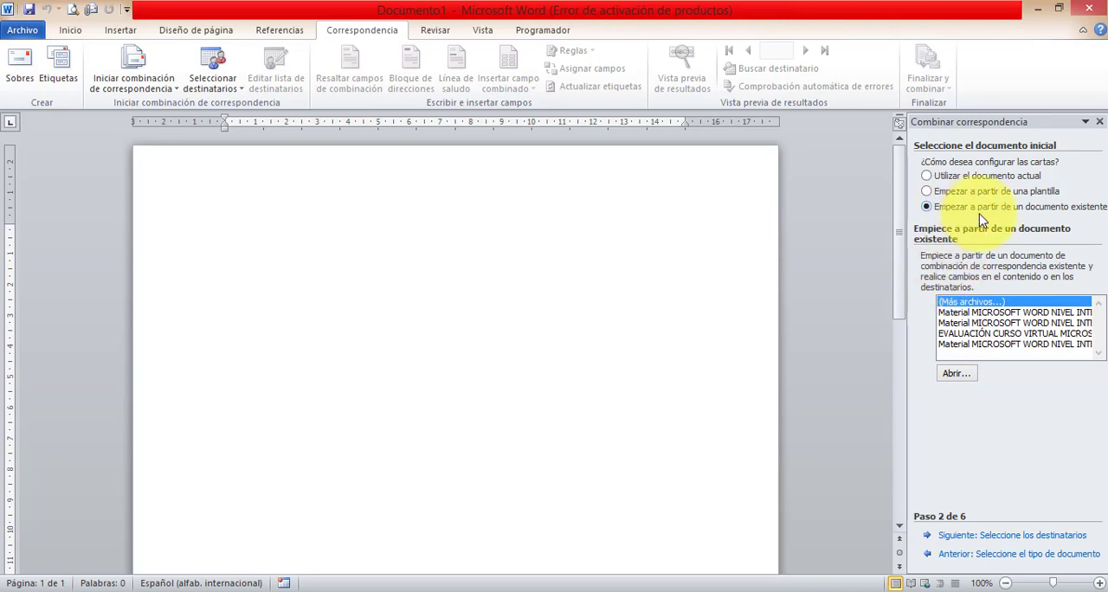
pyautogui.click(970, 180)
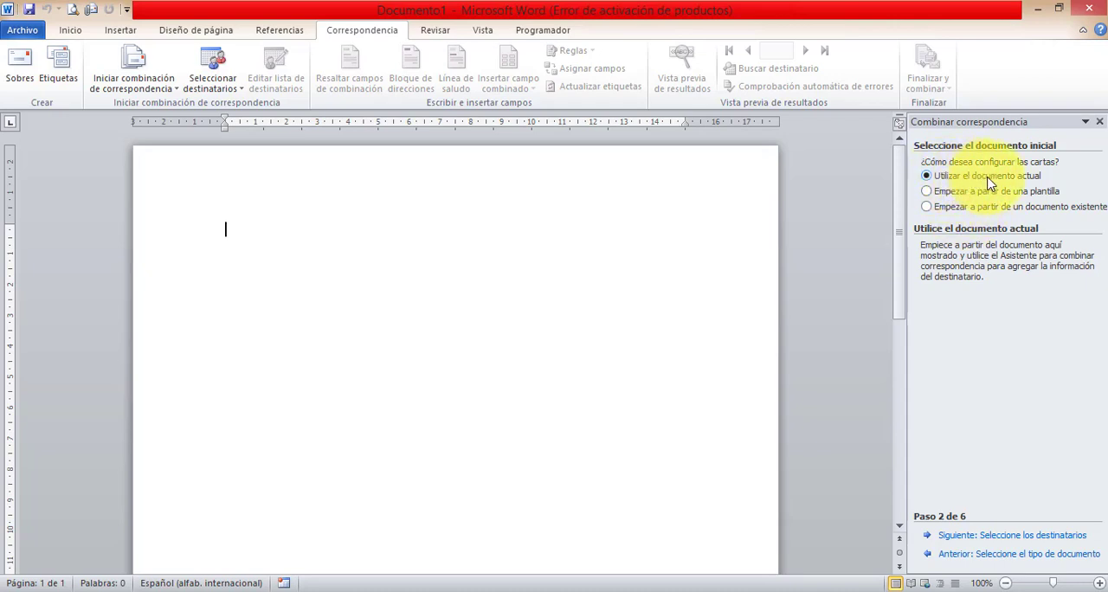
pyautogui.click(965, 539)
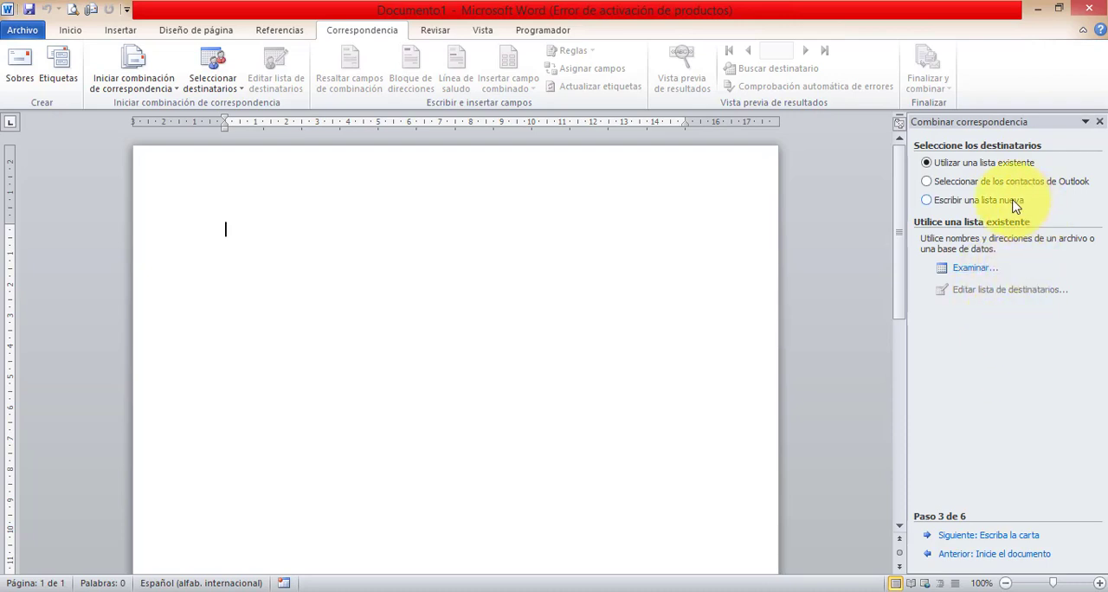
# - Examine the recipient source options: an existing list, Outlook contacts and writing a new list
pyautogui.click(977, 182)
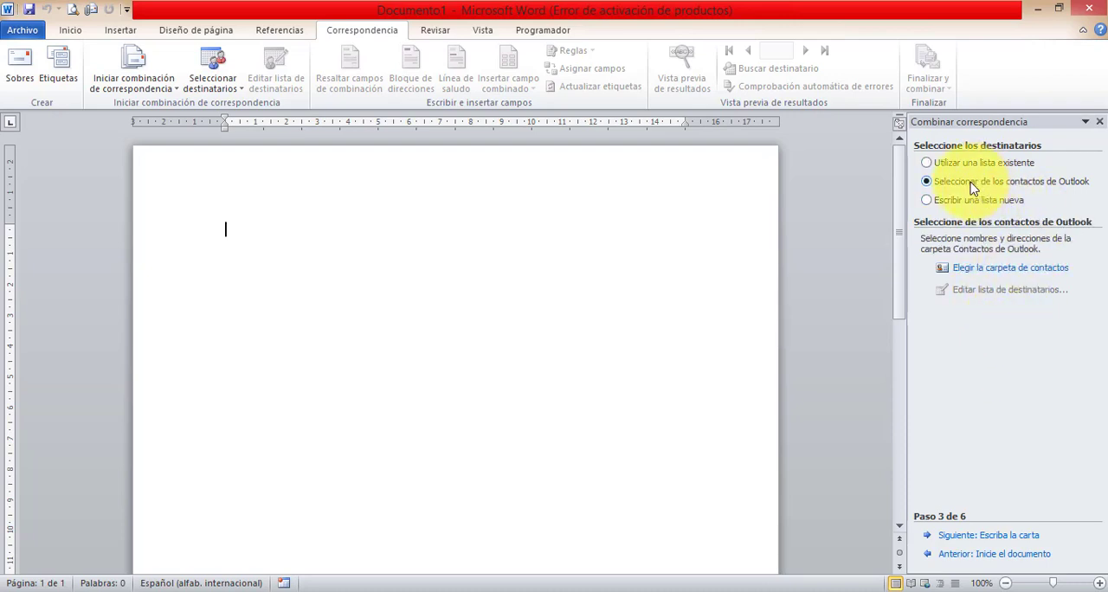
pyautogui.click(967, 201)
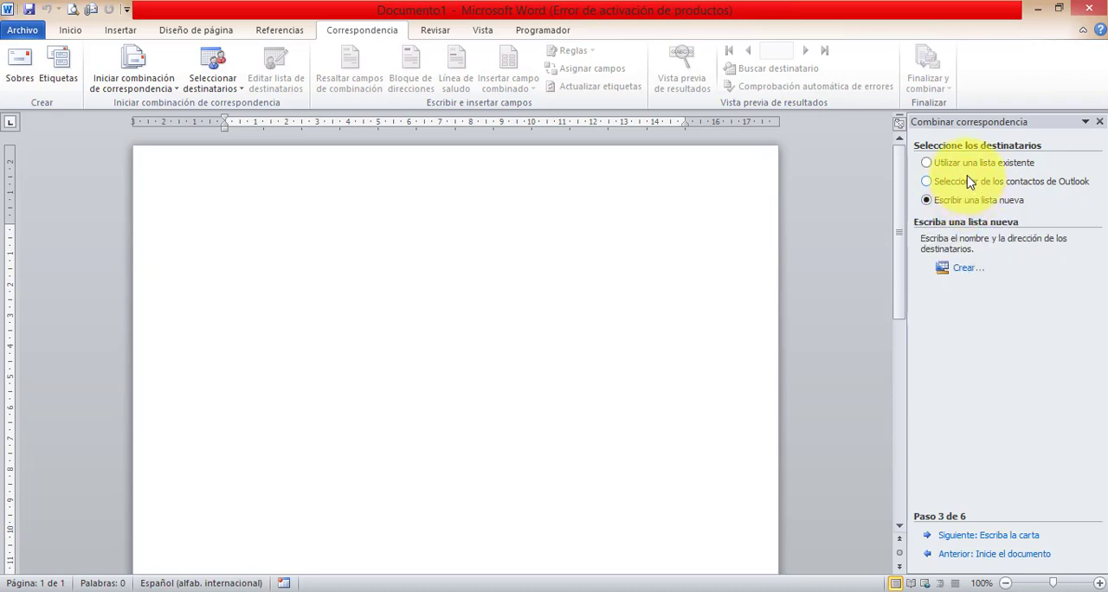
pyautogui.click(967, 184)
pyautogui.click(966, 164)
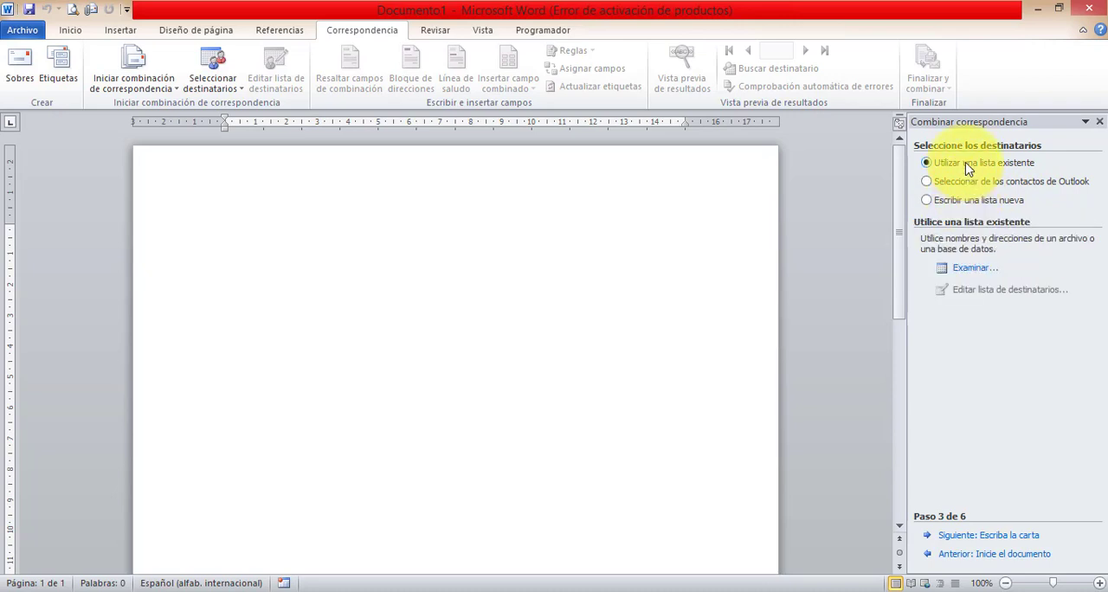
pyautogui.click(966, 186)
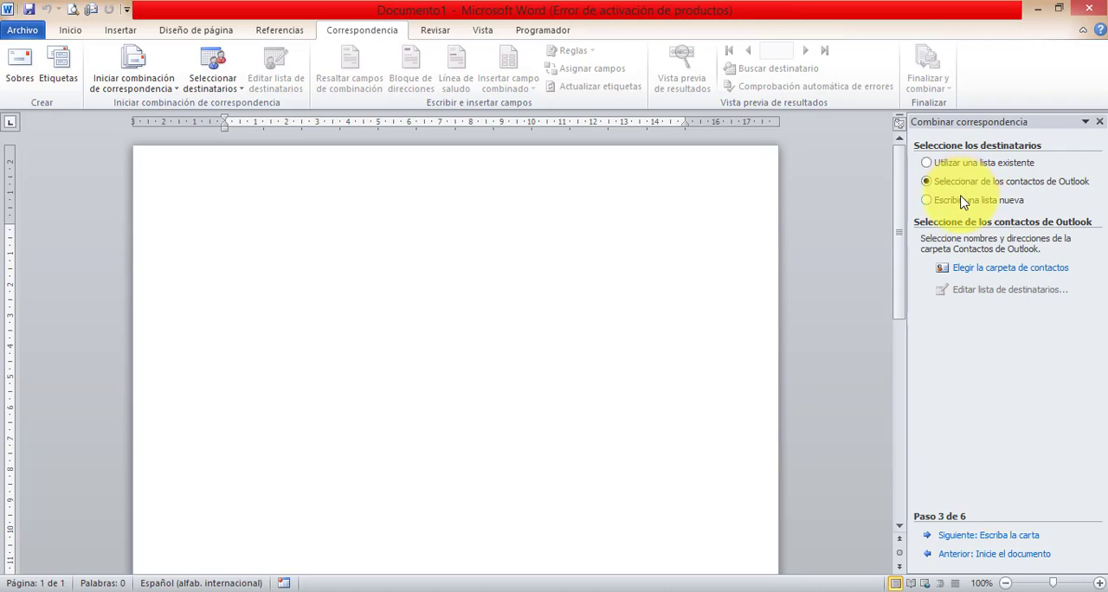
pyautogui.click(964, 201)
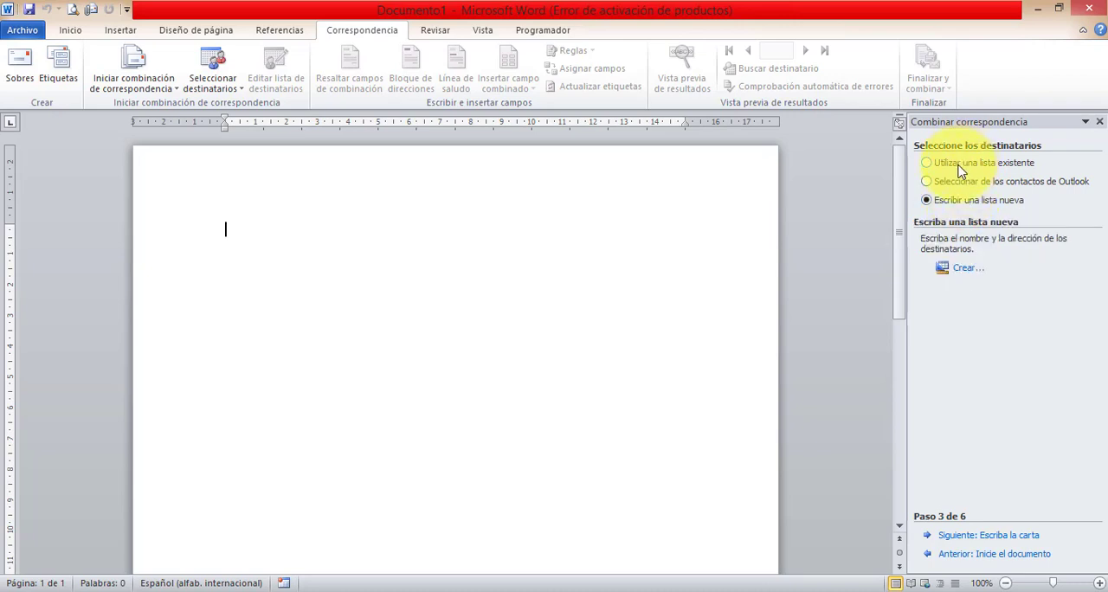
pyautogui.click(958, 164)
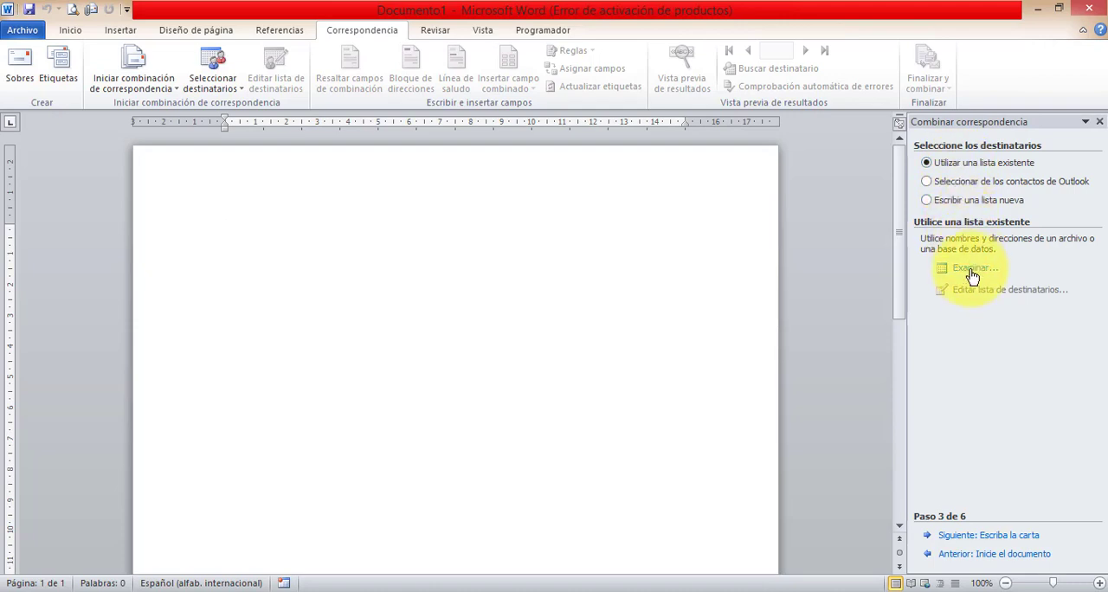
pyautogui.click(954, 182)
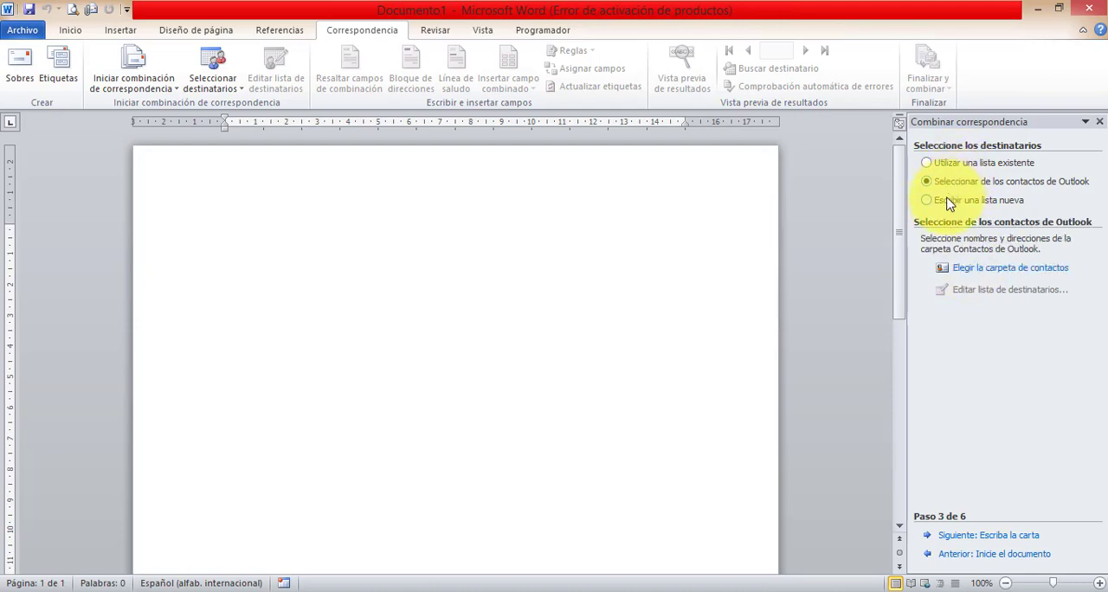
pyautogui.click(952, 199)
pyautogui.click(953, 184)
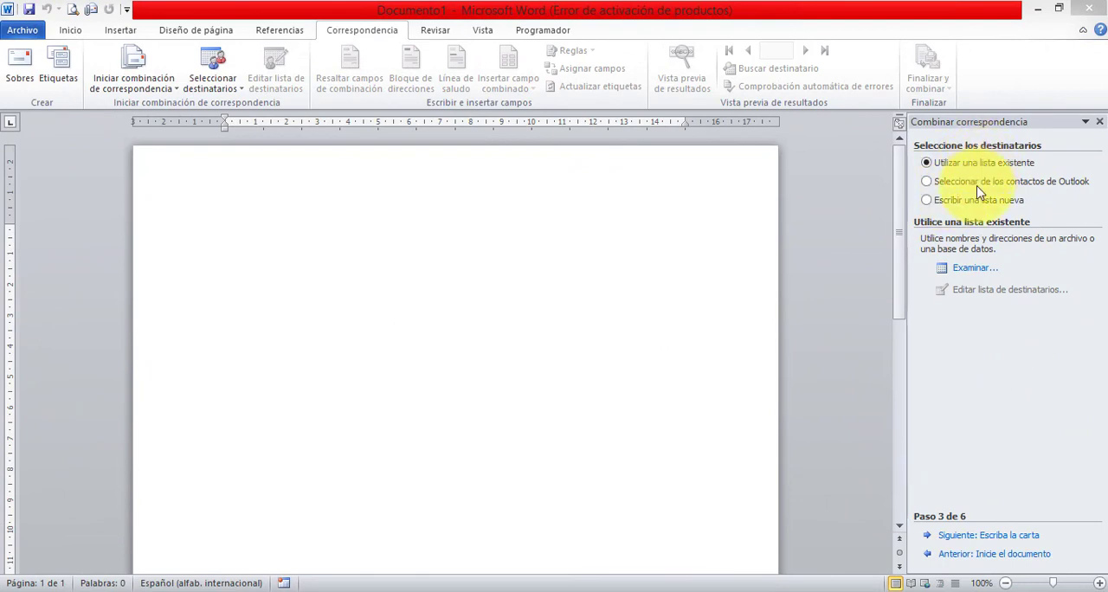
# - Browse for an existing recipient list file with Utilizar una lista existente as the source
pyautogui.click(980, 269)
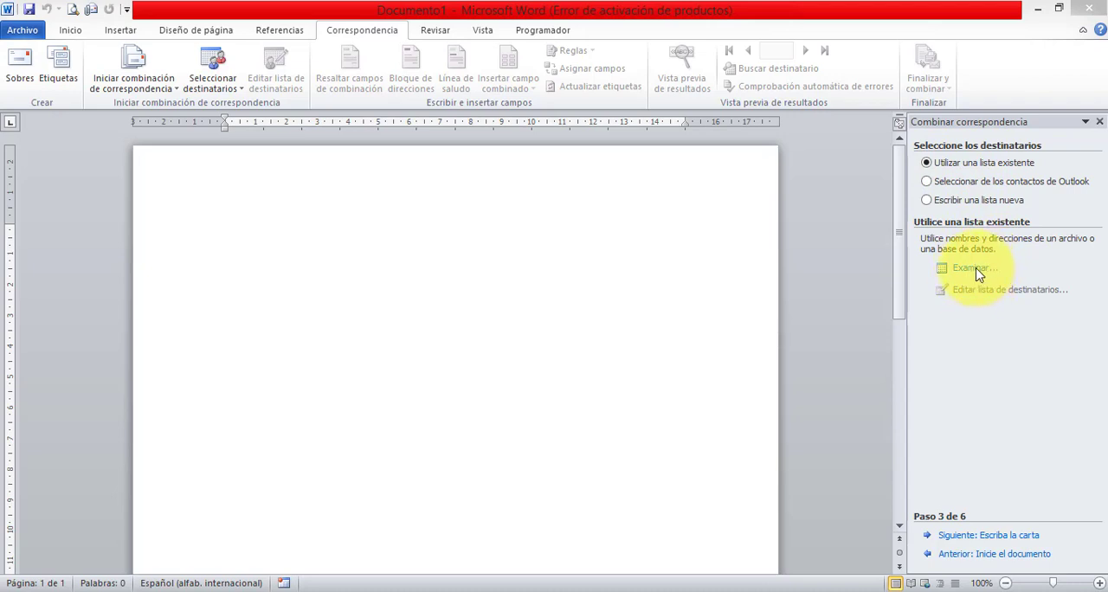
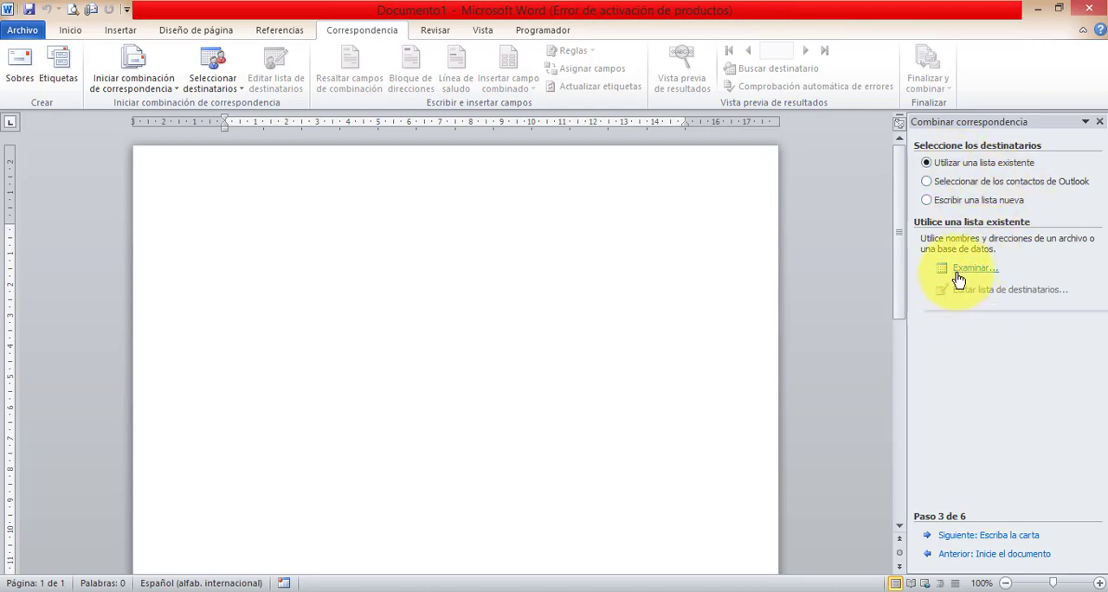
# - Browse for the existing recipient list and select the workbook BASE DE DATOS CURSO ONLINE WORD in the Documentos library
pyautogui.click(960, 269)
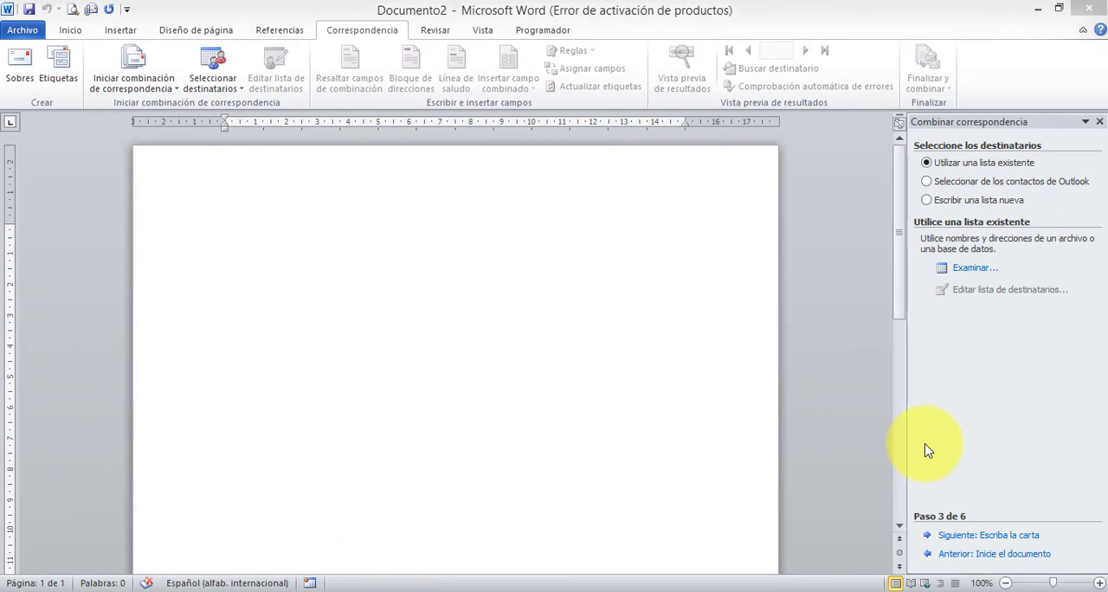
pyautogui.click(975, 270)
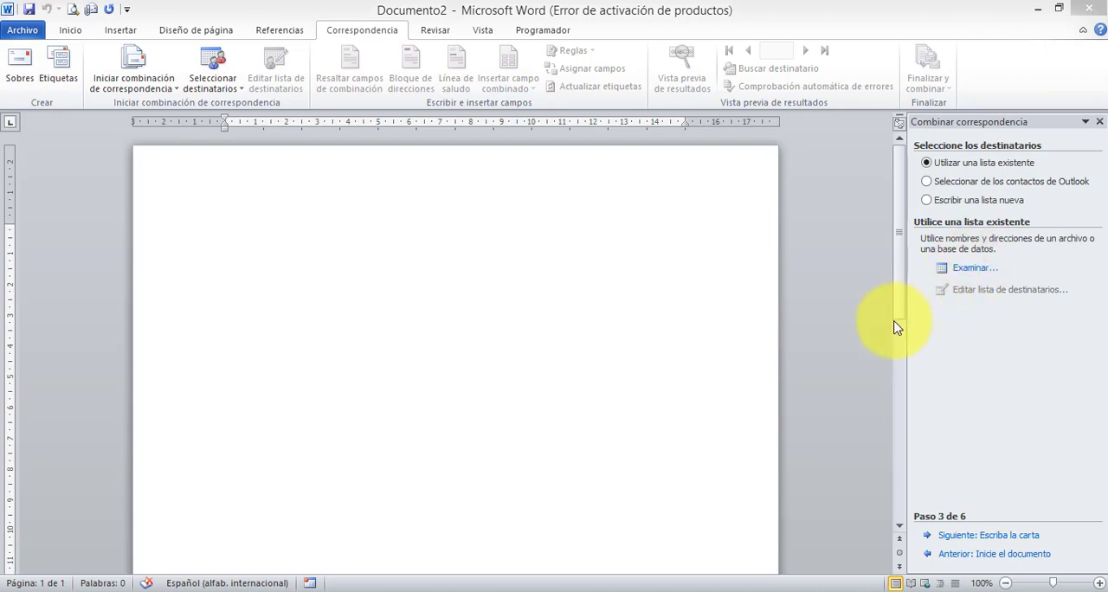
pyautogui.click(979, 273)
pyautogui.click(979, 273)
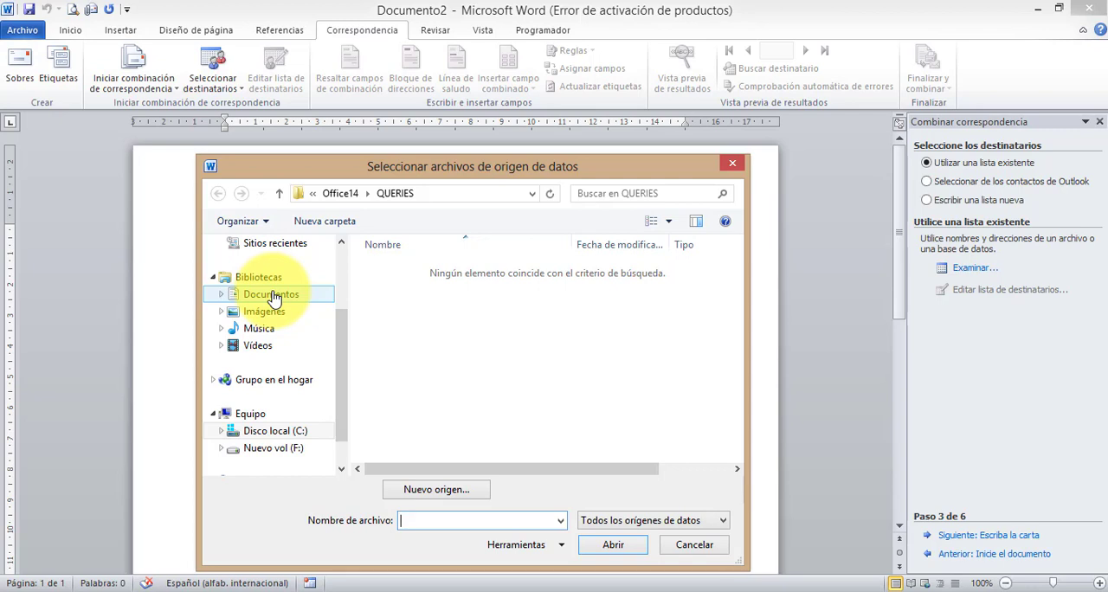
pyautogui.click(271, 297)
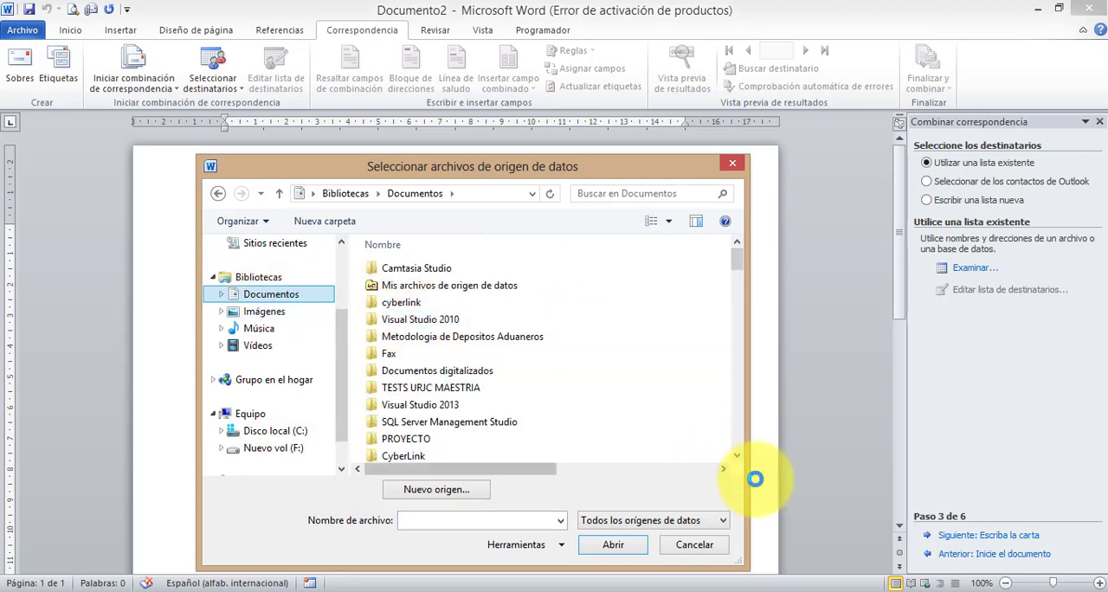
pyautogui.click(737, 457)
pyautogui.click(737, 457)
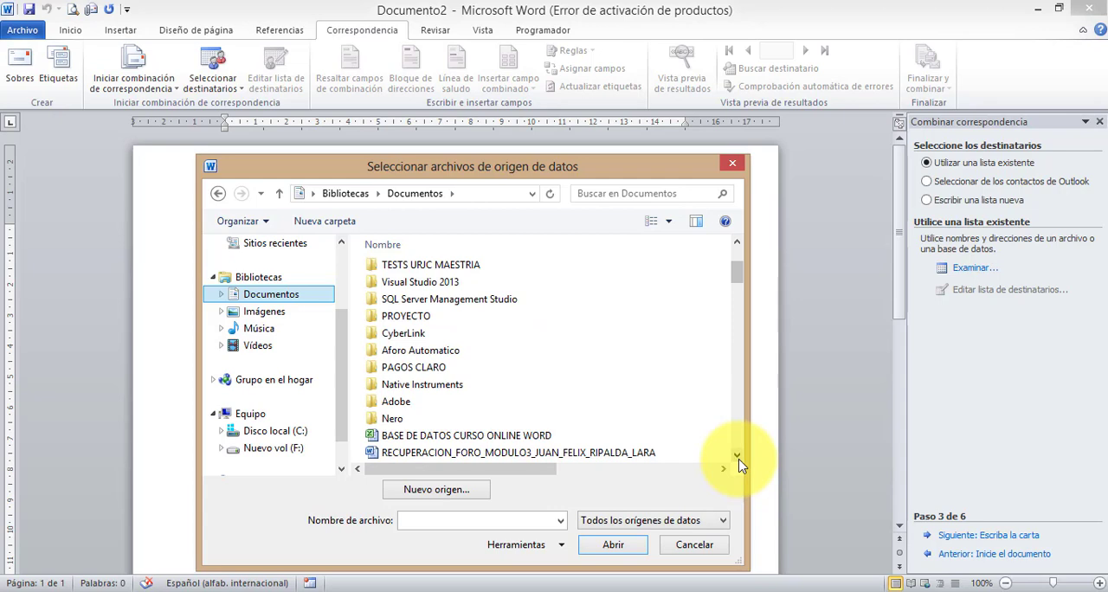
pyautogui.click(737, 243)
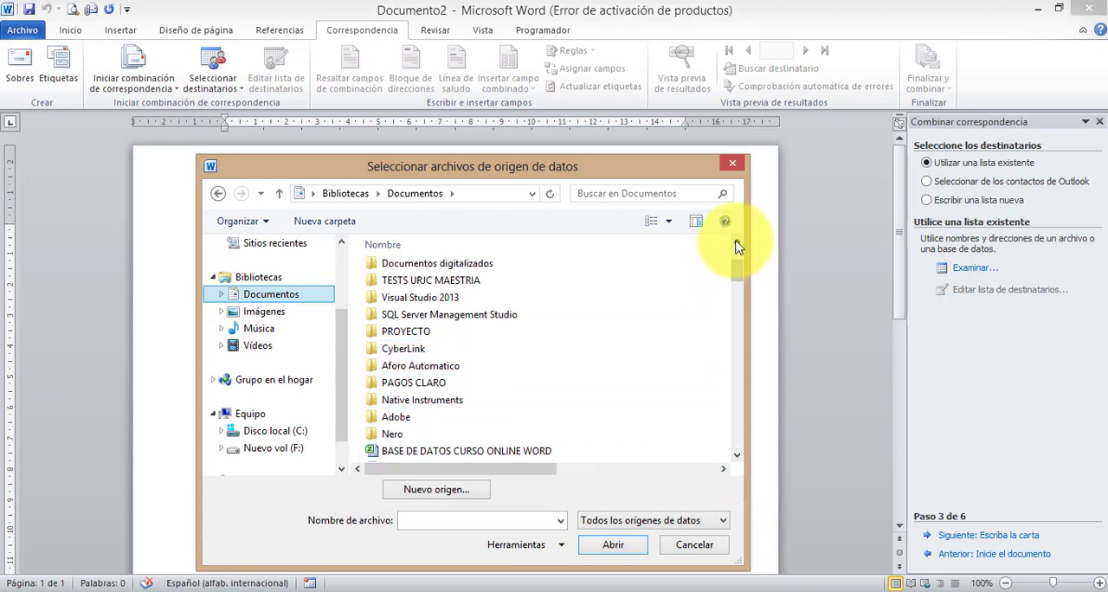
pyautogui.click(498, 454)
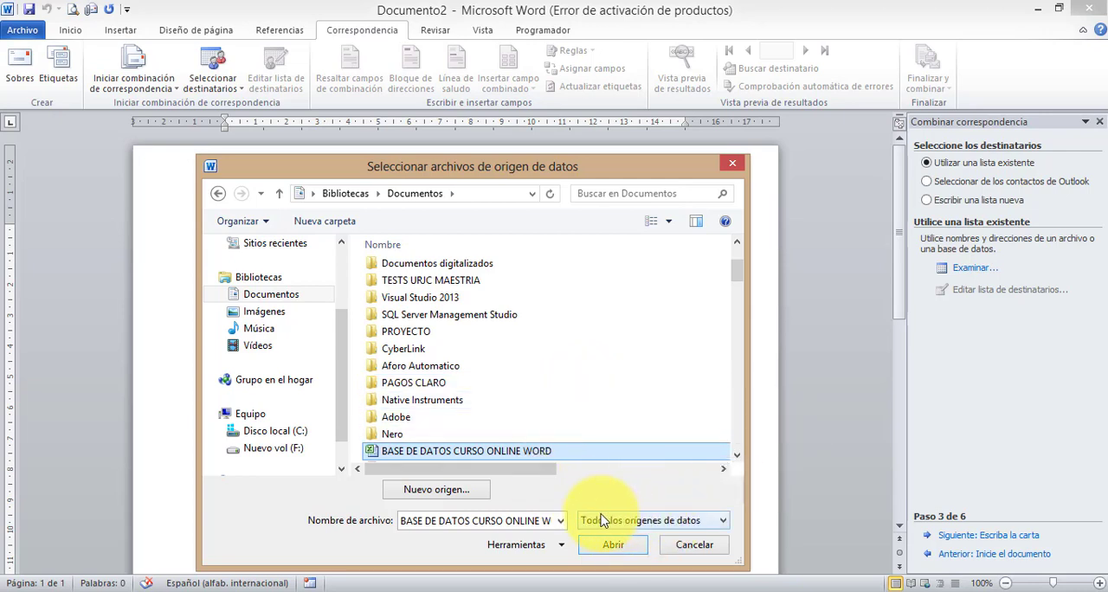
# - Open the selected workbook with the file type Todos los orígenes de datos and use Hoja1$ as the recipient table
pyautogui.click(677, 524)
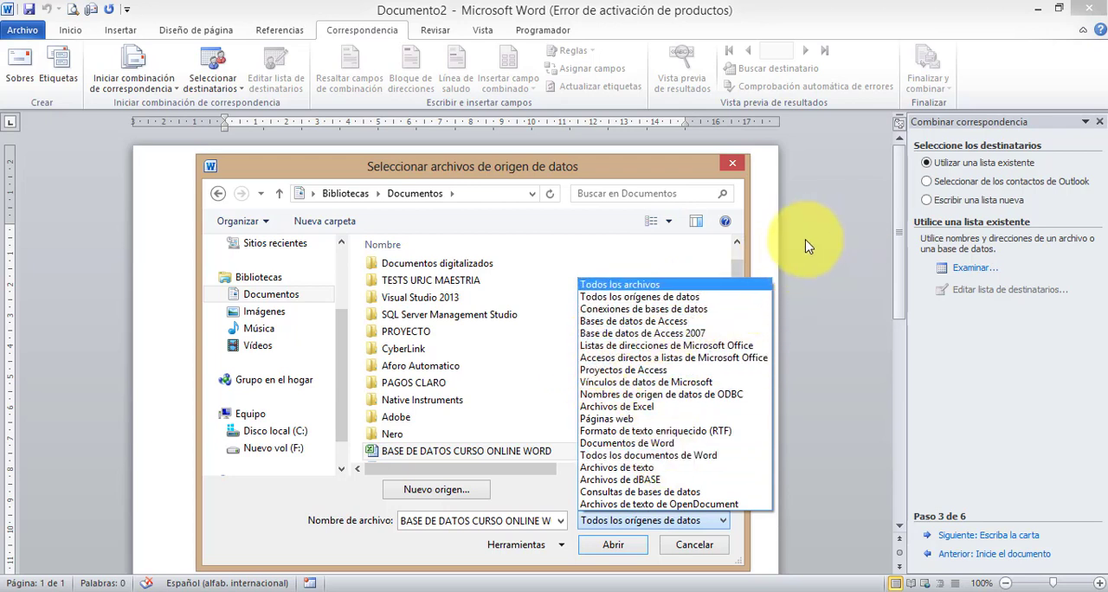
pyautogui.click(614, 297)
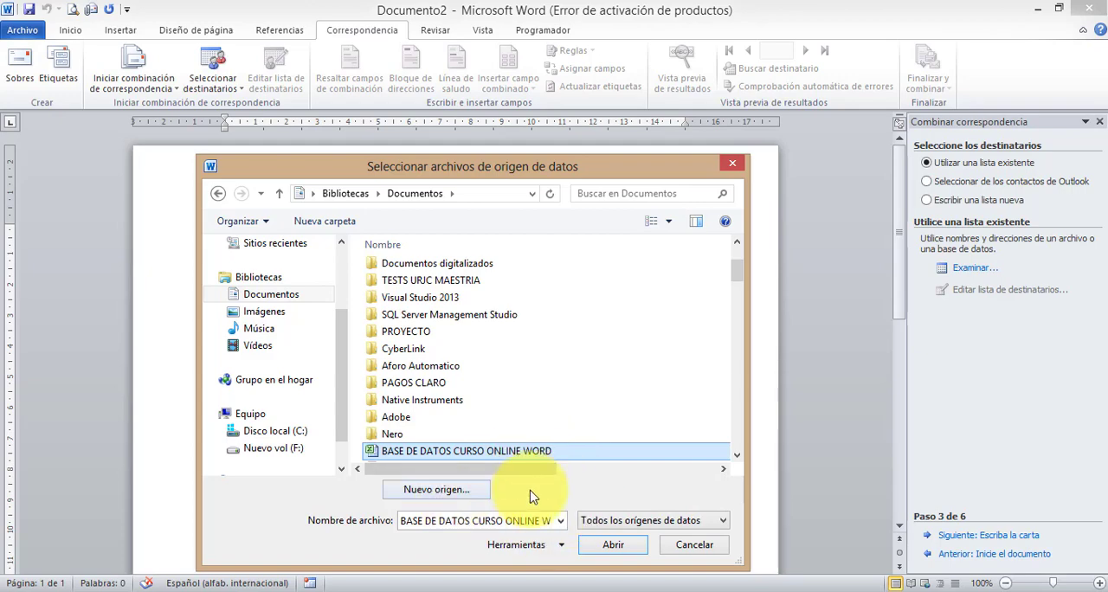
pyautogui.click(616, 545)
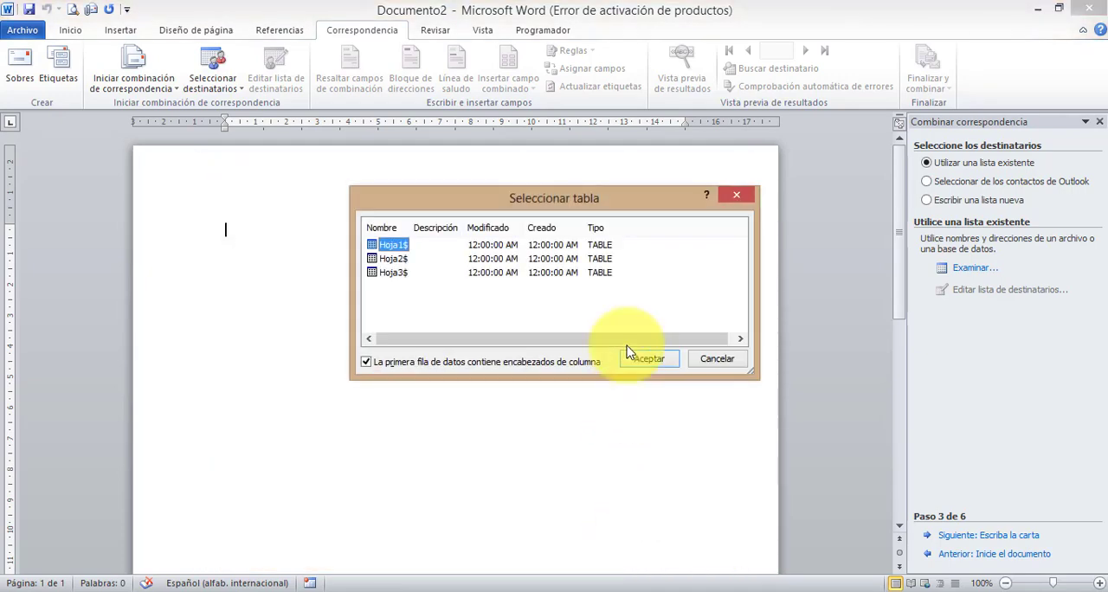
pyautogui.moveTo(485, 195); pyautogui.dragTo(526, 247)
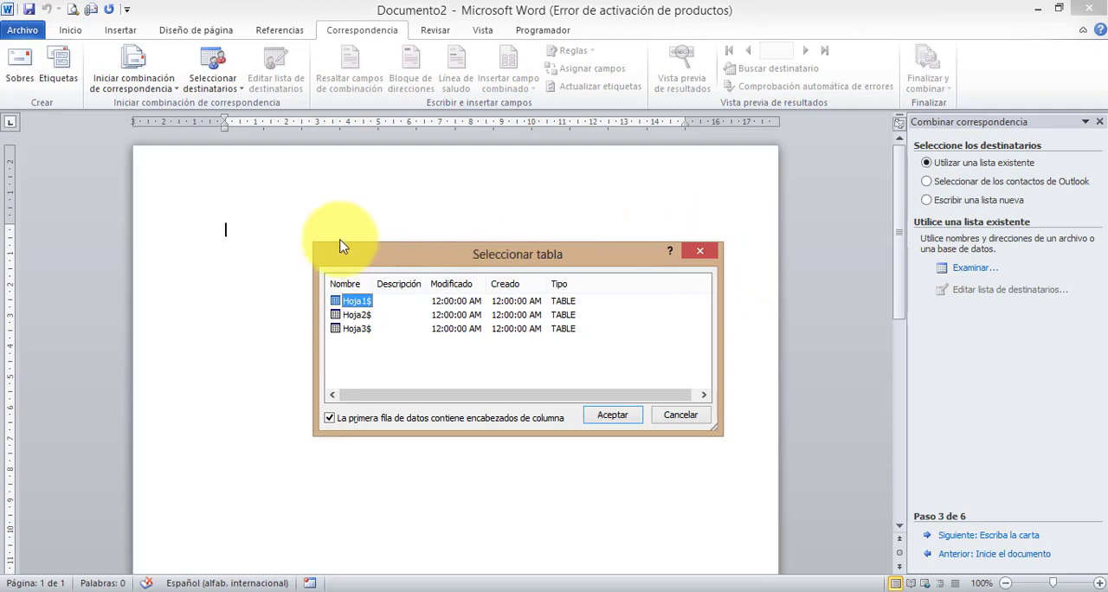
pyautogui.click(617, 416)
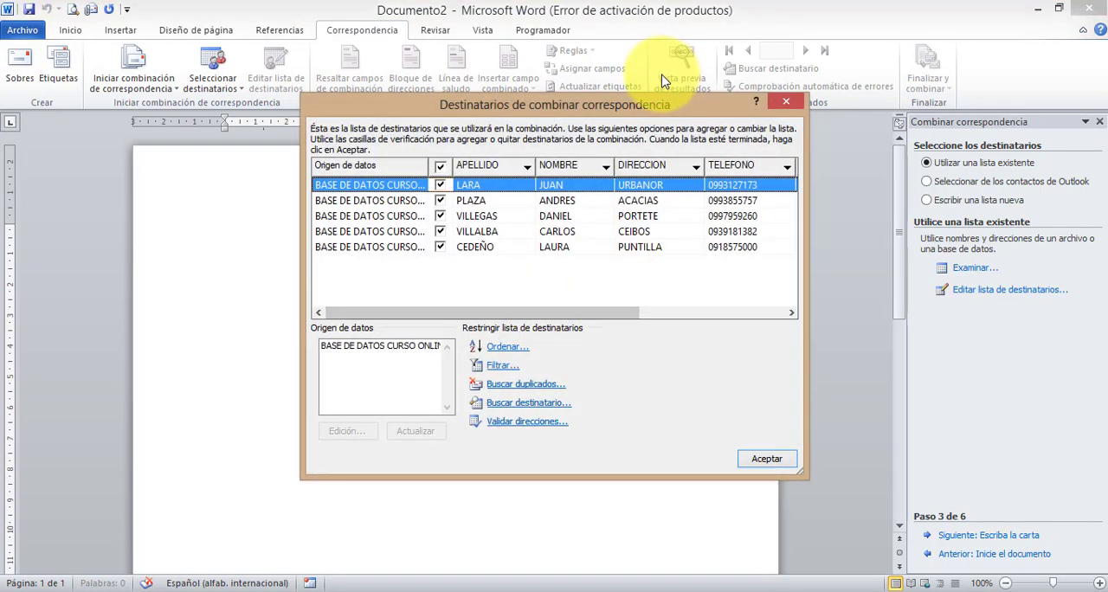
# - Try excluding all the recipients from the merge one by one and include them all again
pyautogui.moveTo(652, 105); pyautogui.dragTo(582, 178)
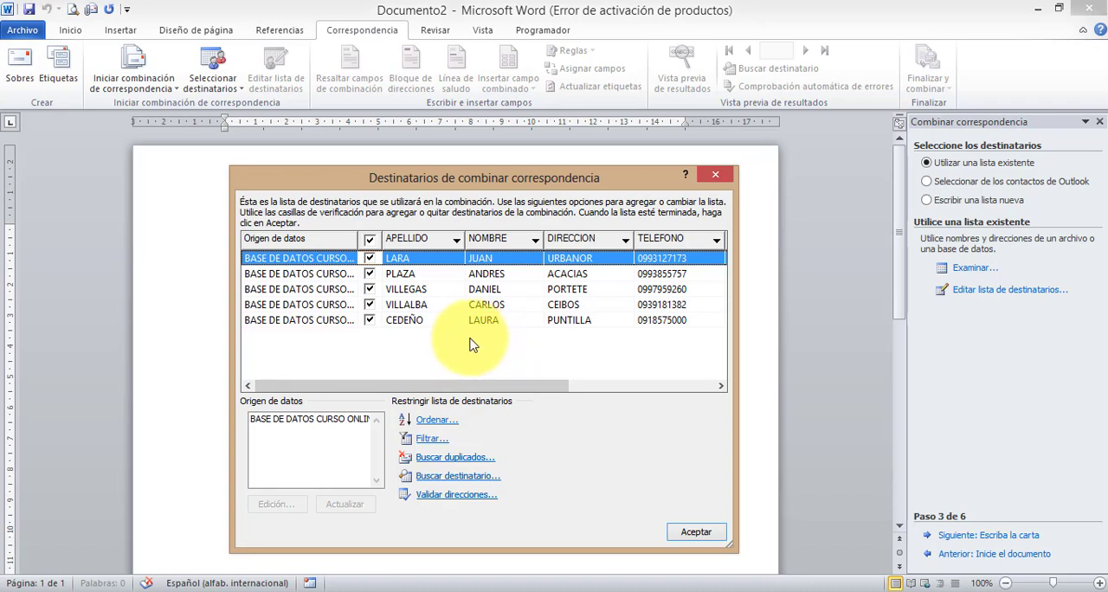
pyautogui.moveTo(433, 389)
pyautogui.mouseDown()
pyautogui.moveTo(470, 391)
pyautogui.moveTo(422, 401)
pyautogui.mouseUp()
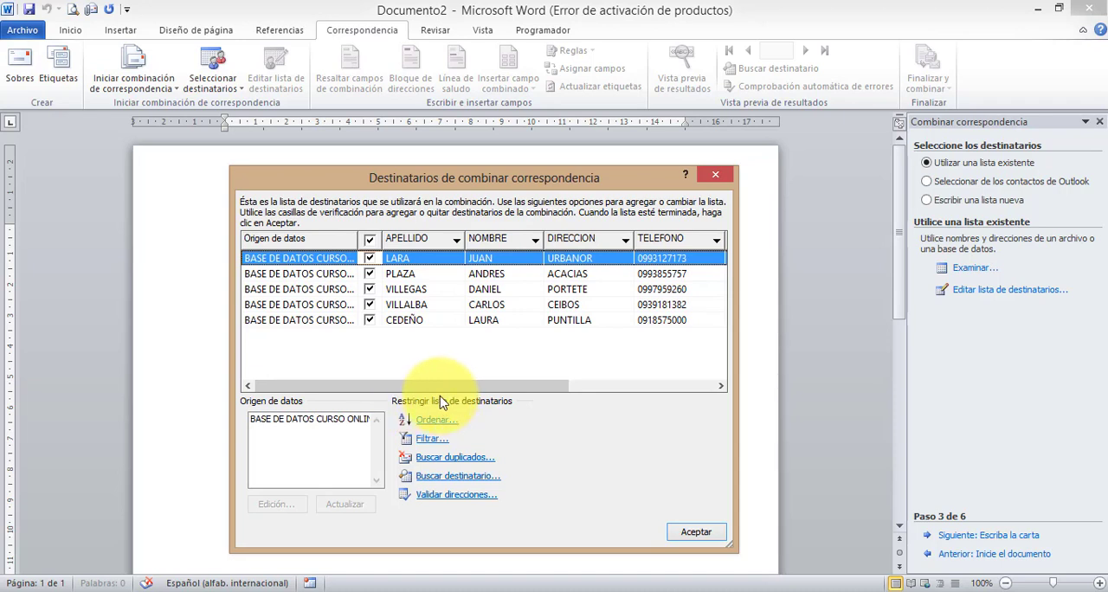
pyautogui.moveTo(436, 385); pyautogui.dragTo(408, 385)
pyautogui.click(370, 258)
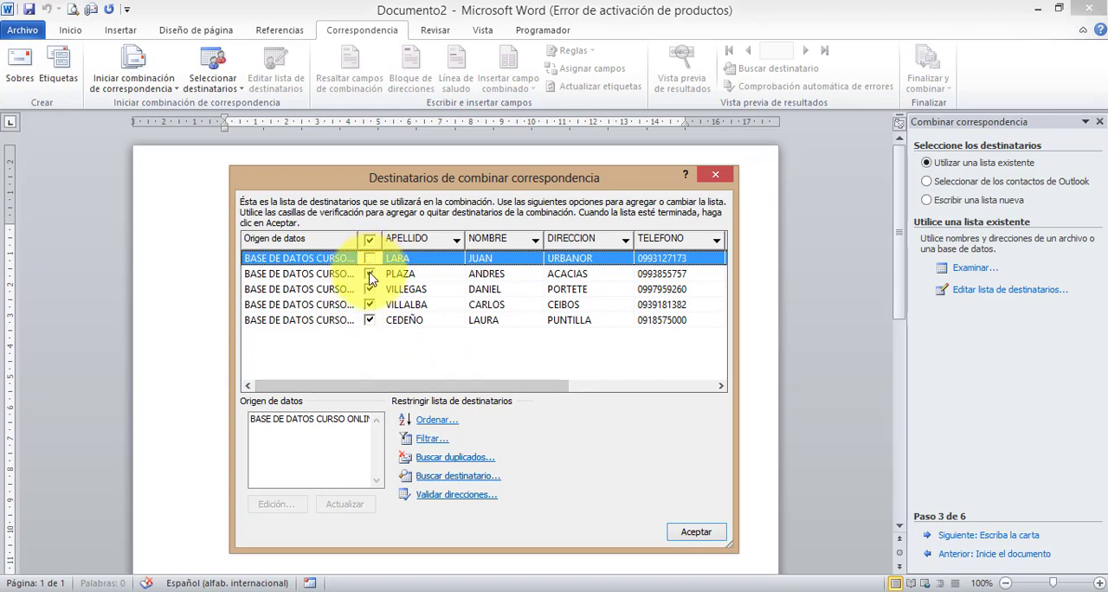
pyautogui.click(370, 274)
pyautogui.click(369, 289)
pyautogui.click(370, 305)
pyautogui.click(370, 320)
pyautogui.click(369, 305)
pyautogui.click(370, 289)
pyautogui.click(370, 273)
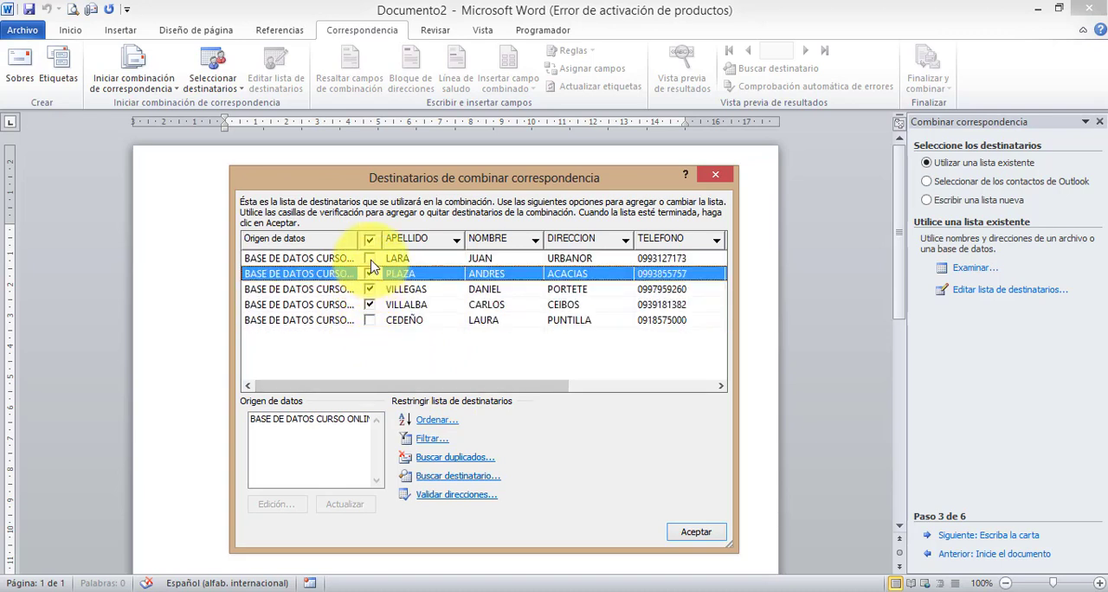
pyautogui.click(370, 258)
pyautogui.click(369, 320)
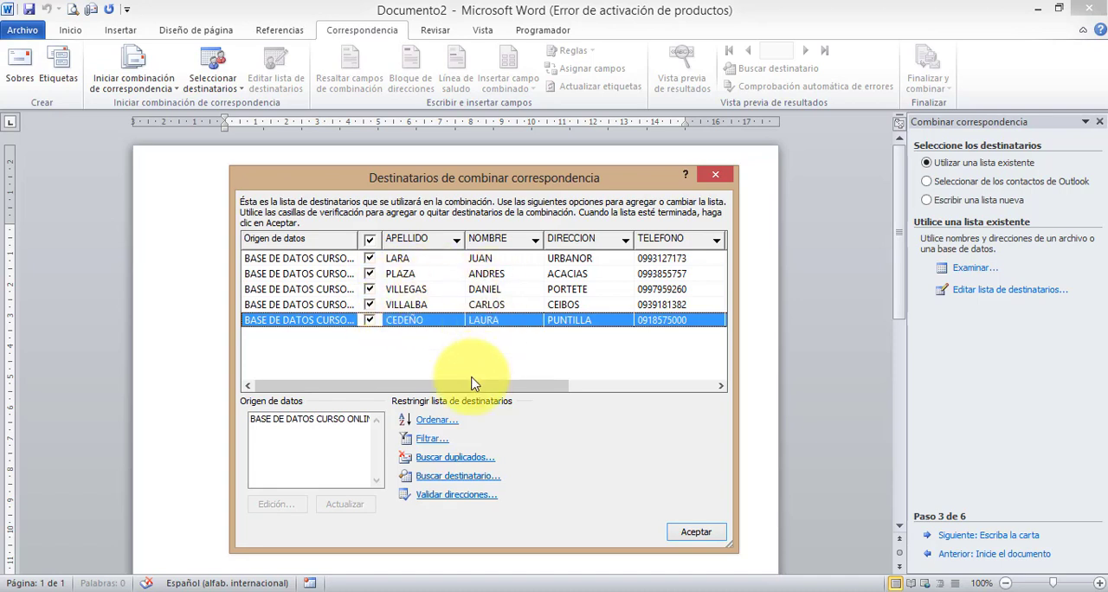
# - Try excluding only the last three recipients in the list and include them again
pyautogui.moveTo(468, 387); pyautogui.dragTo(366, 407)
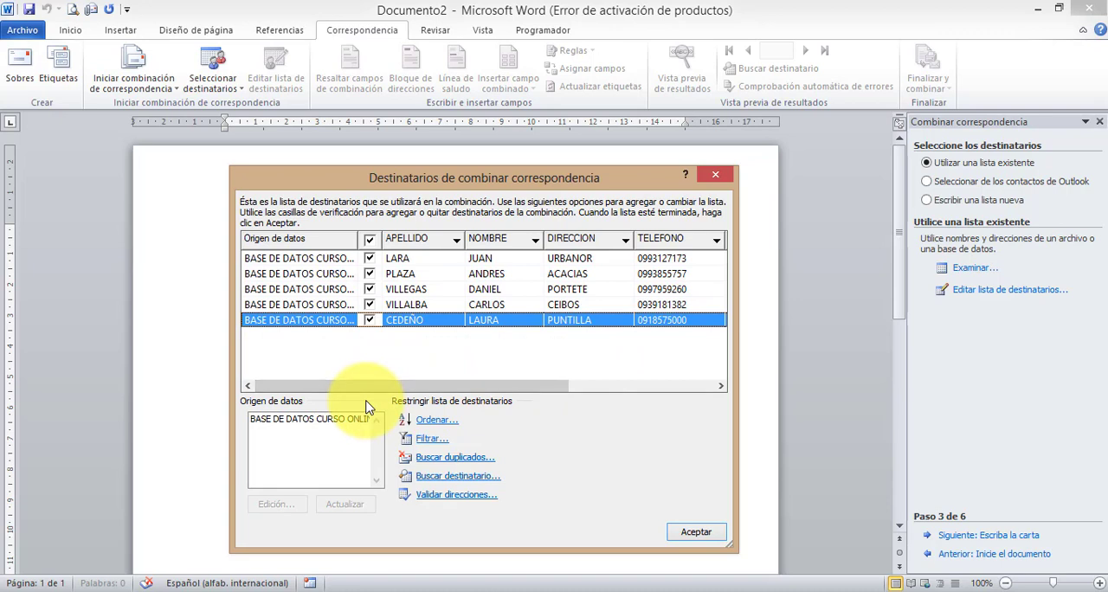
pyautogui.click(370, 320)
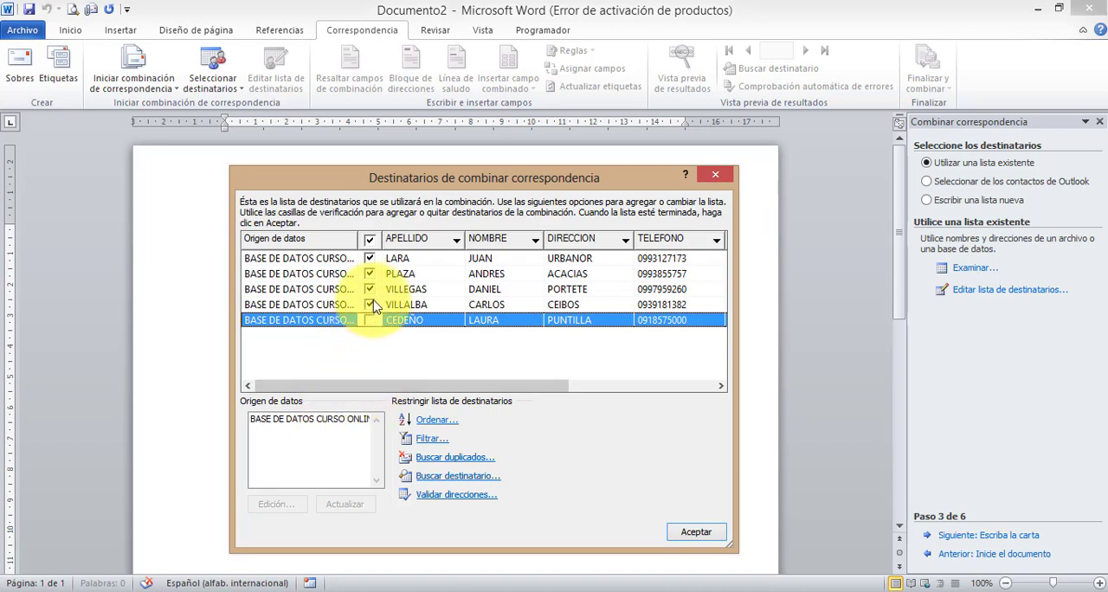
pyautogui.click(371, 305)
pyautogui.click(374, 296)
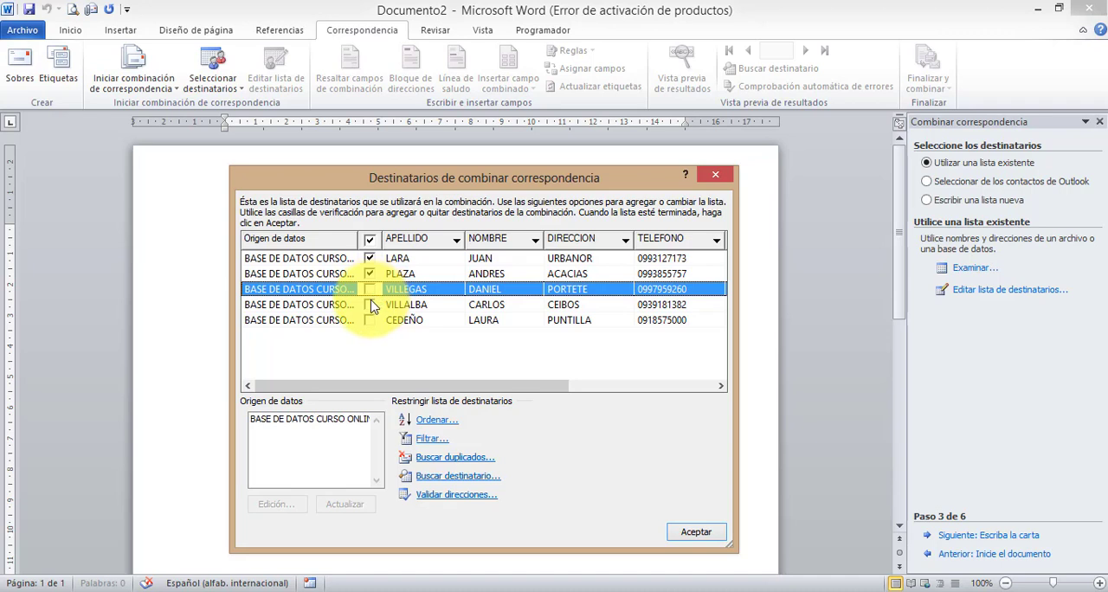
pyautogui.click(370, 289)
pyautogui.click(370, 304)
pyautogui.click(370, 320)
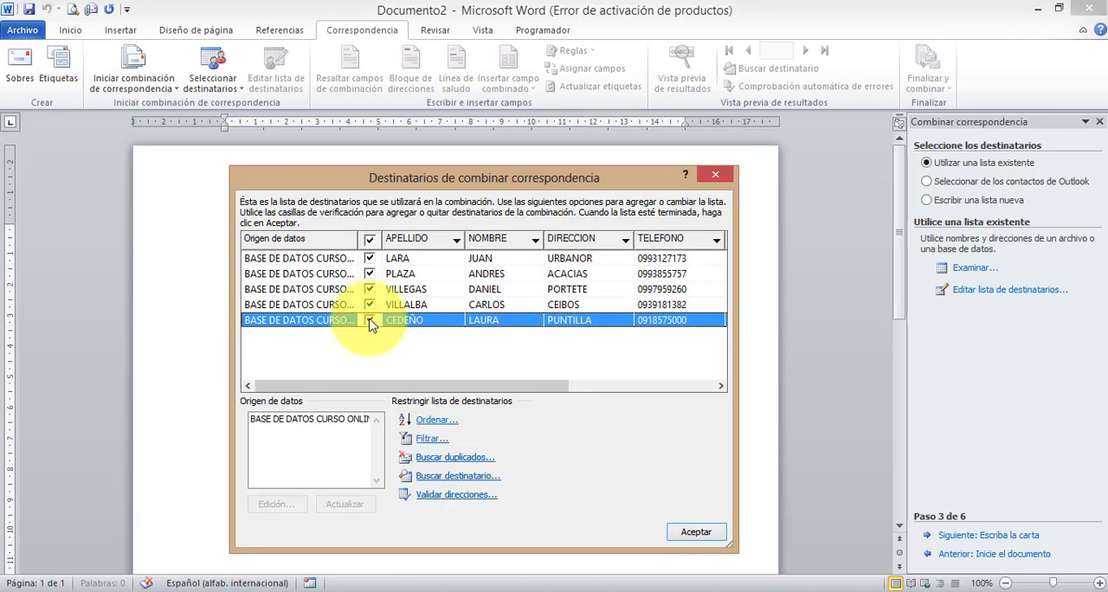
pyautogui.click(372, 305)
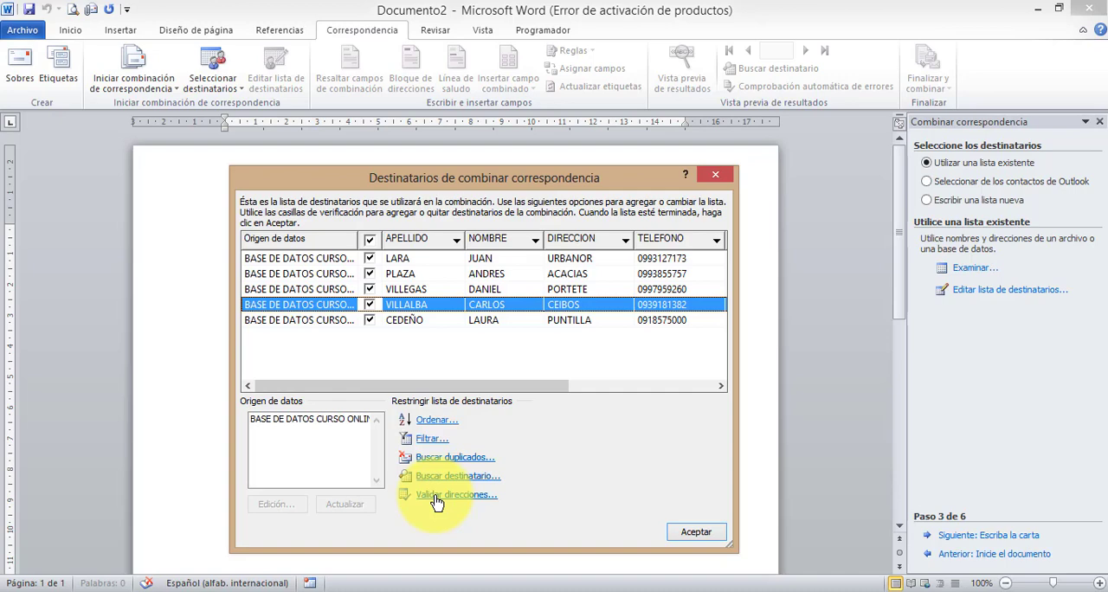
# - Try a recipient sort by NOMBRE and APELLIDO, both Ascendente, and discard it
pyautogui.click(433, 424)
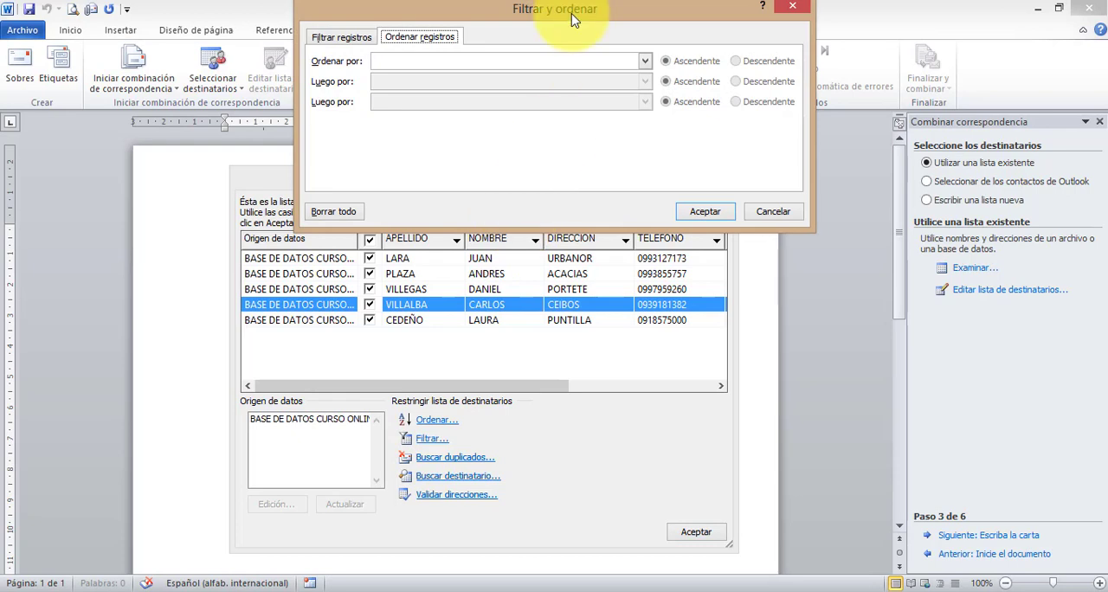
pyautogui.click(644, 61)
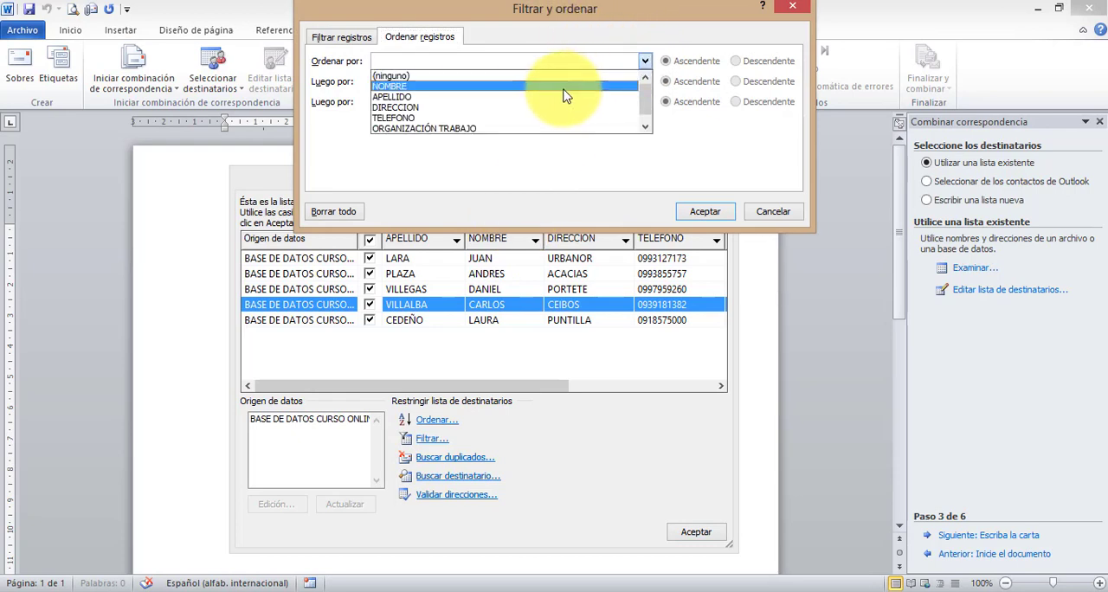
pyautogui.click(563, 89)
pyautogui.click(645, 81)
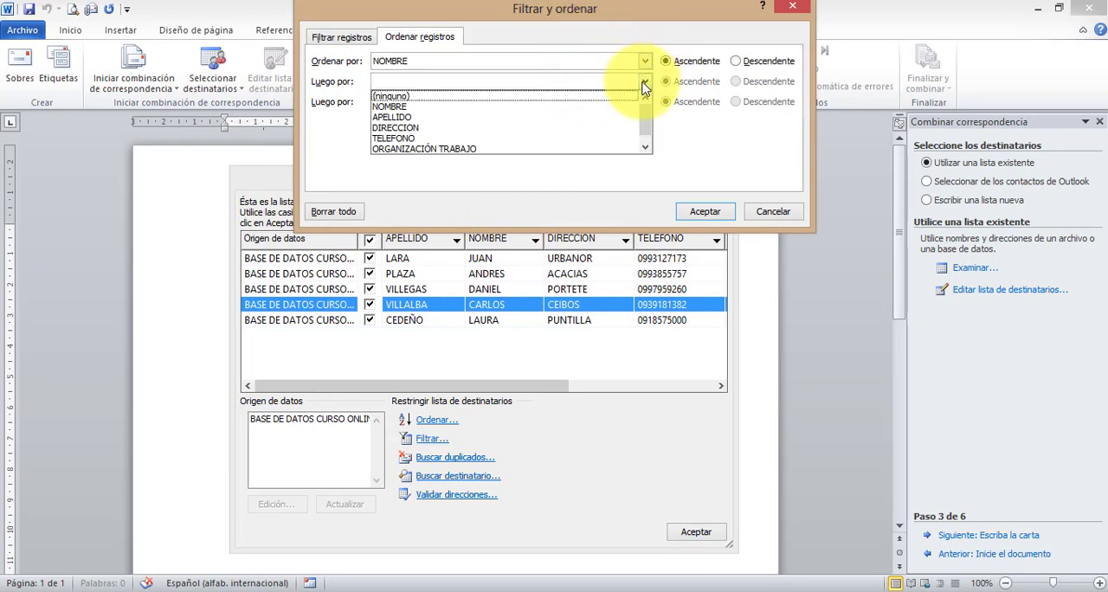
pyautogui.click(597, 119)
pyautogui.click(684, 81)
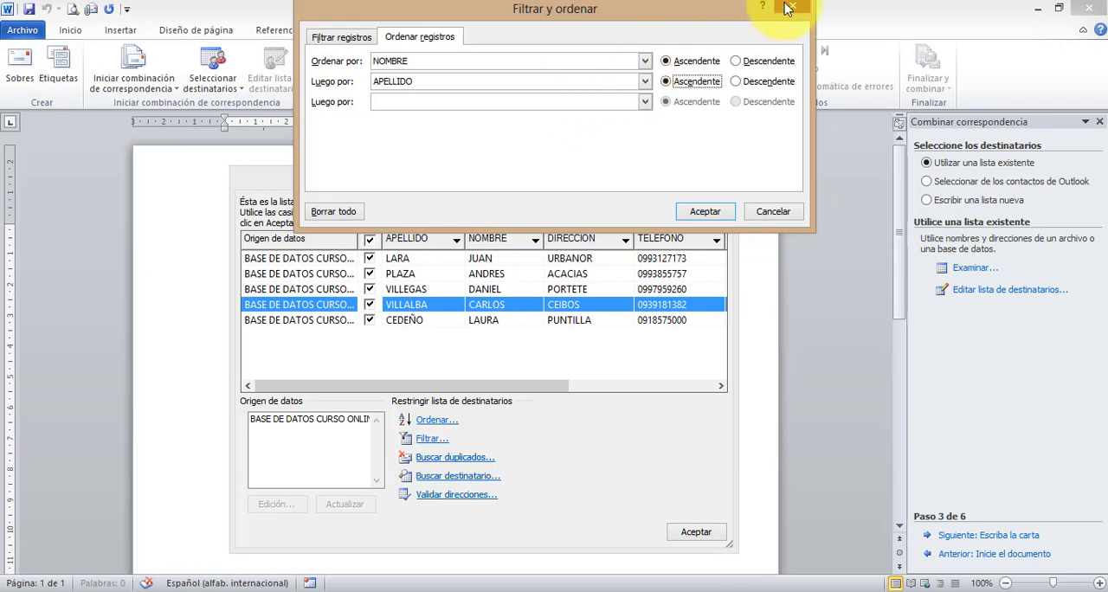
pyautogui.click(788, 9)
# - Try a recipient filter with es igual a conditions on NOMBRE and APELLIDO, and discard it
pyautogui.click(429, 439)
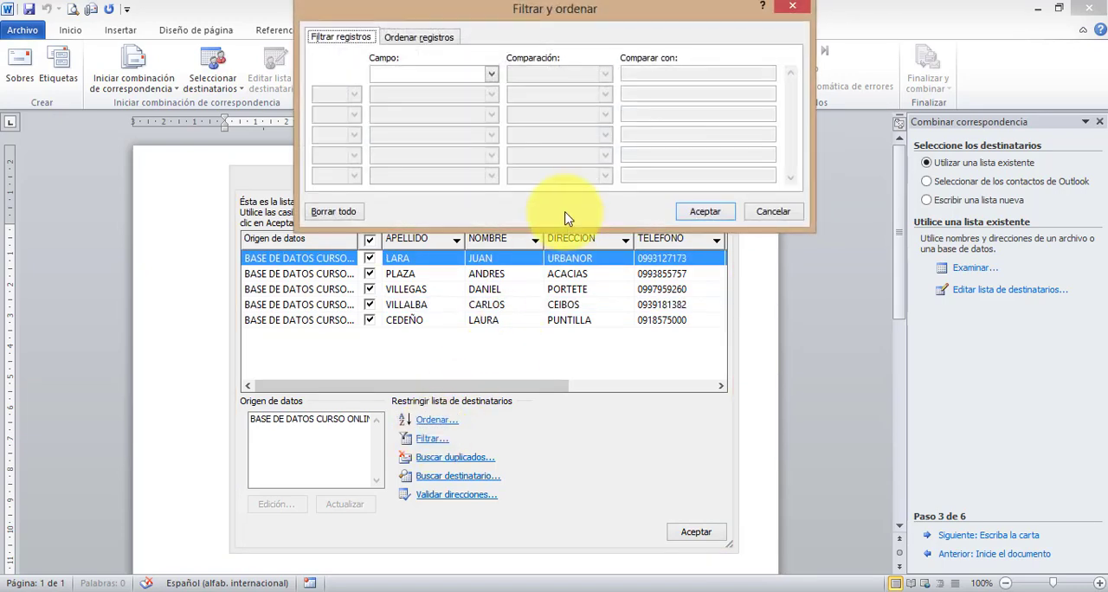
pyautogui.click(490, 74)
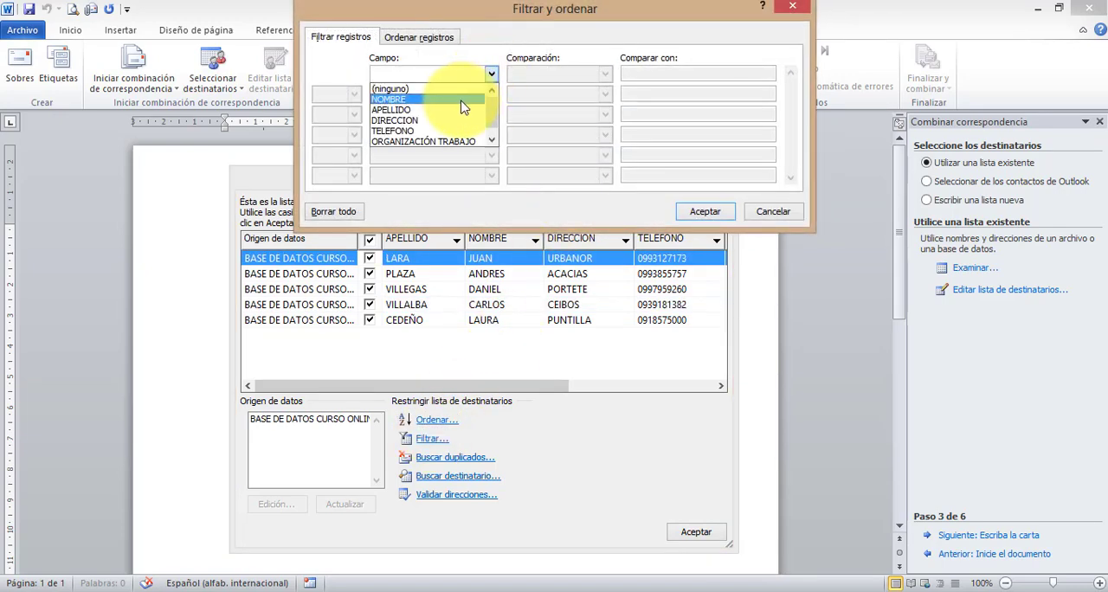
pyautogui.click(463, 100)
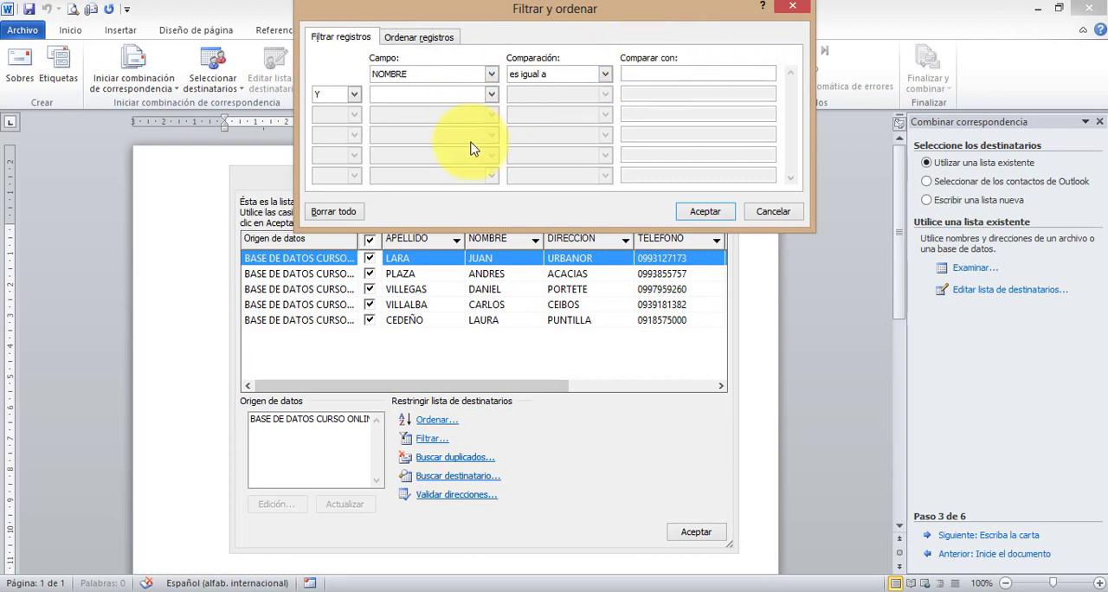
pyautogui.click(491, 94)
pyautogui.click(433, 129)
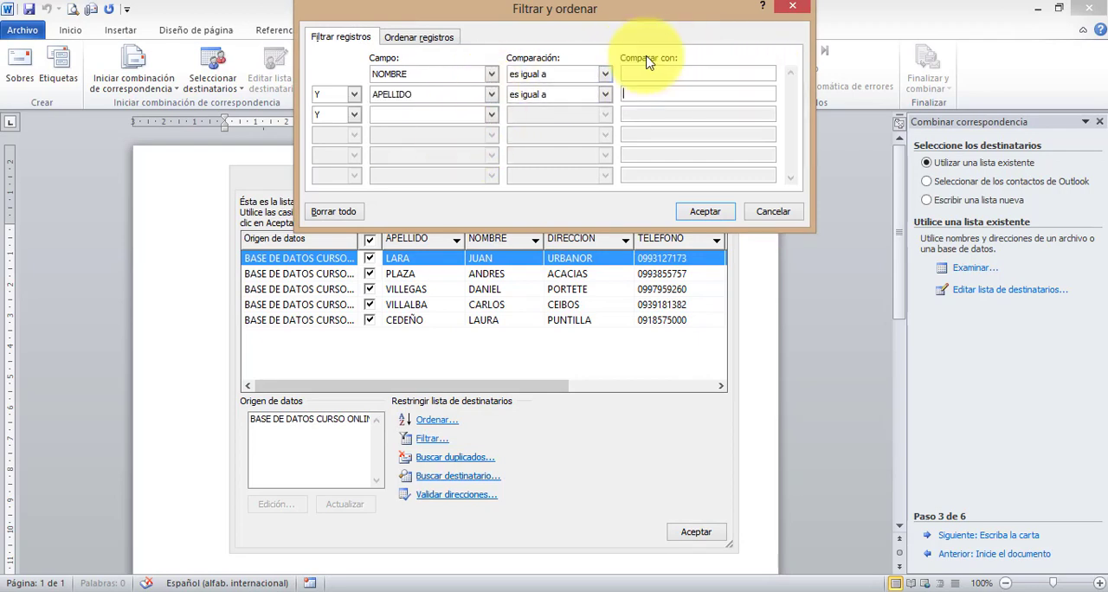
pyautogui.click(791, 7)
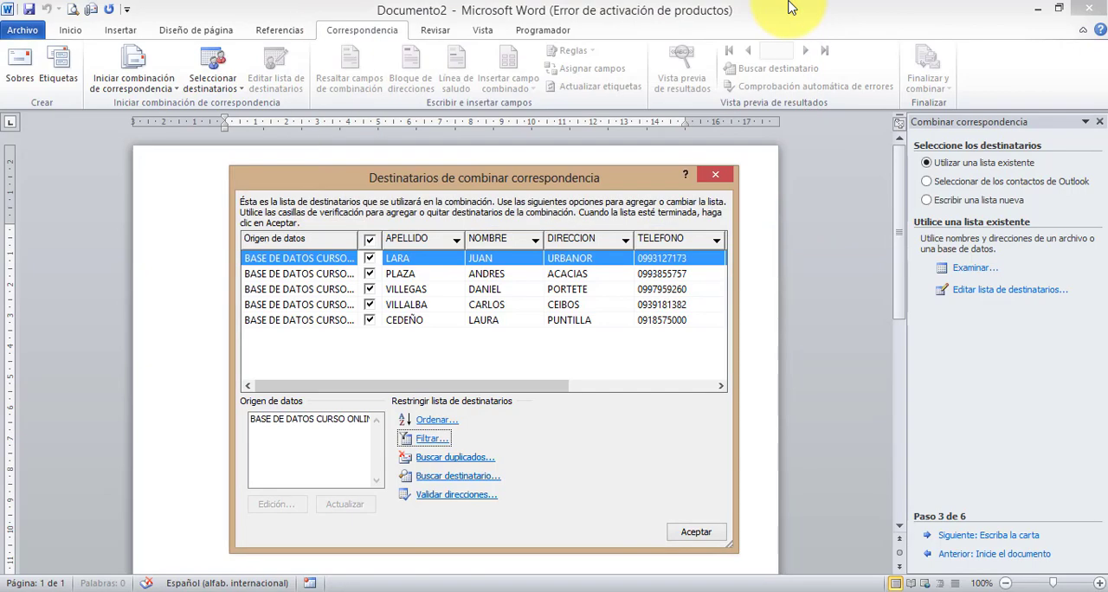
# - Examine the recipient list's duplicate search, recipient search and address validation options, closing each without changes
pyautogui.click(483, 465)
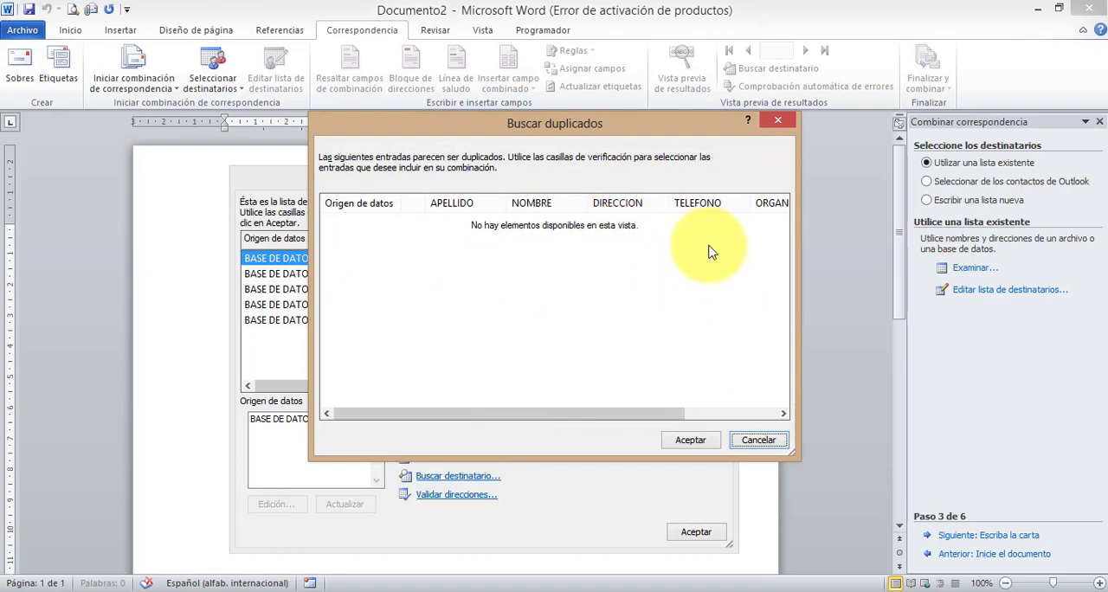
pyautogui.click(772, 122)
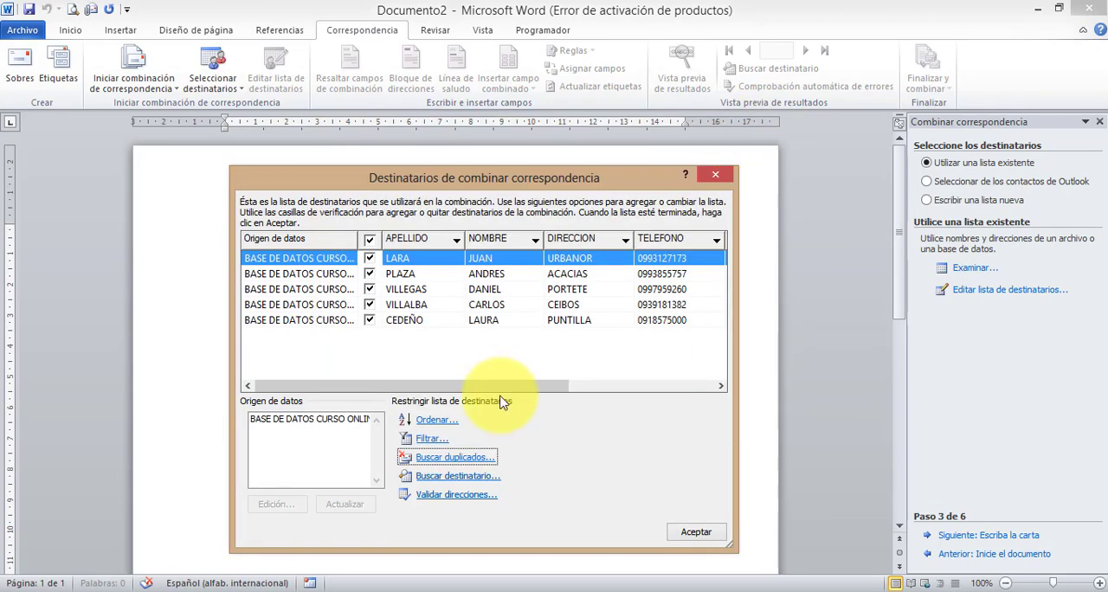
pyautogui.click(451, 478)
pyautogui.click(667, 236)
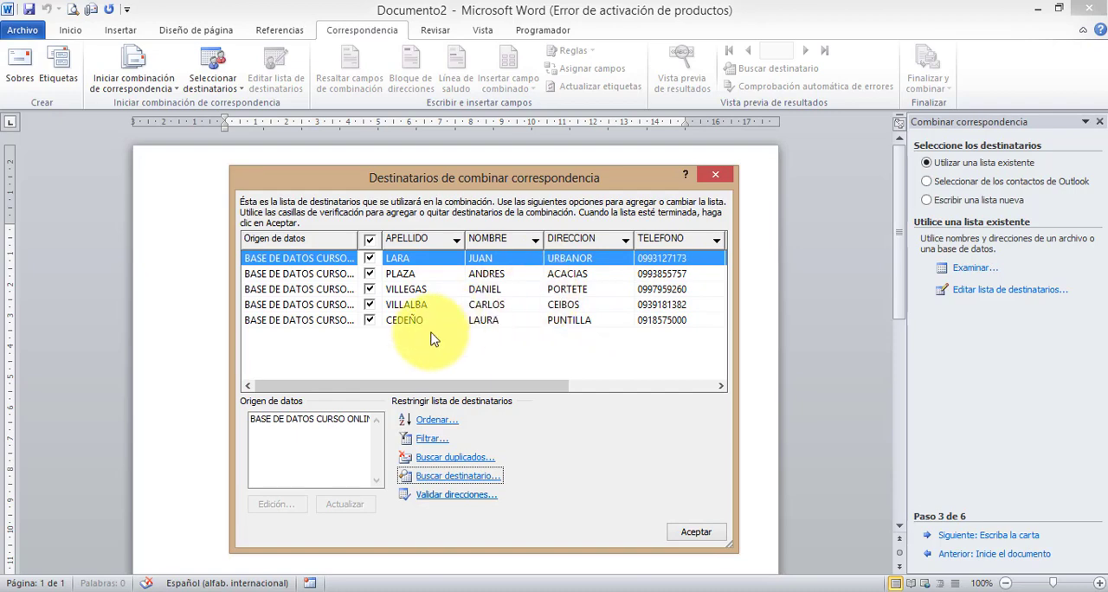
pyautogui.click(452, 496)
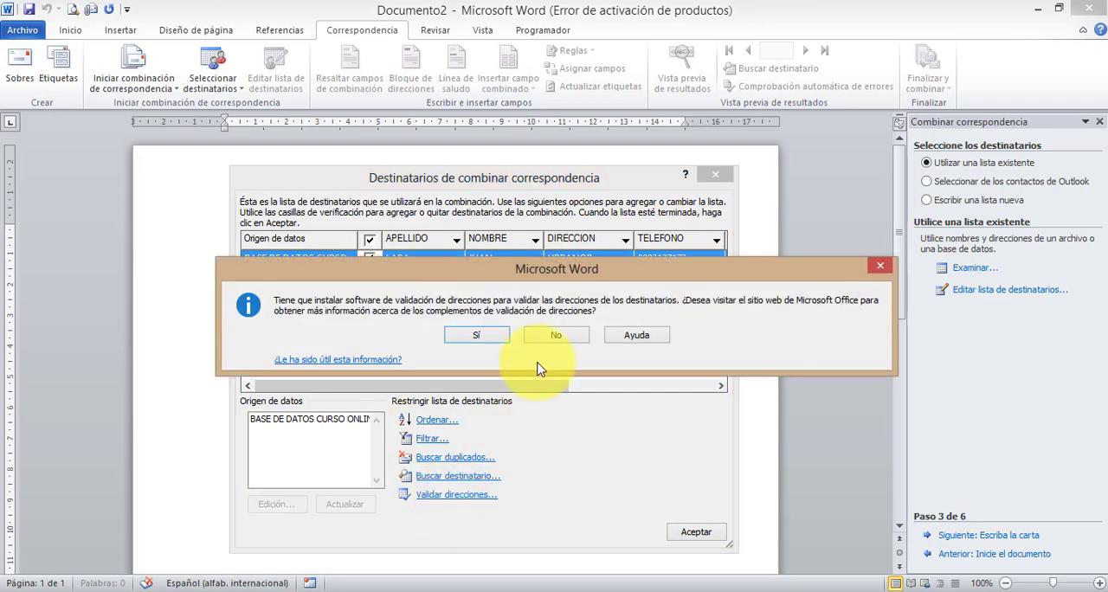
pyautogui.click(889, 267)
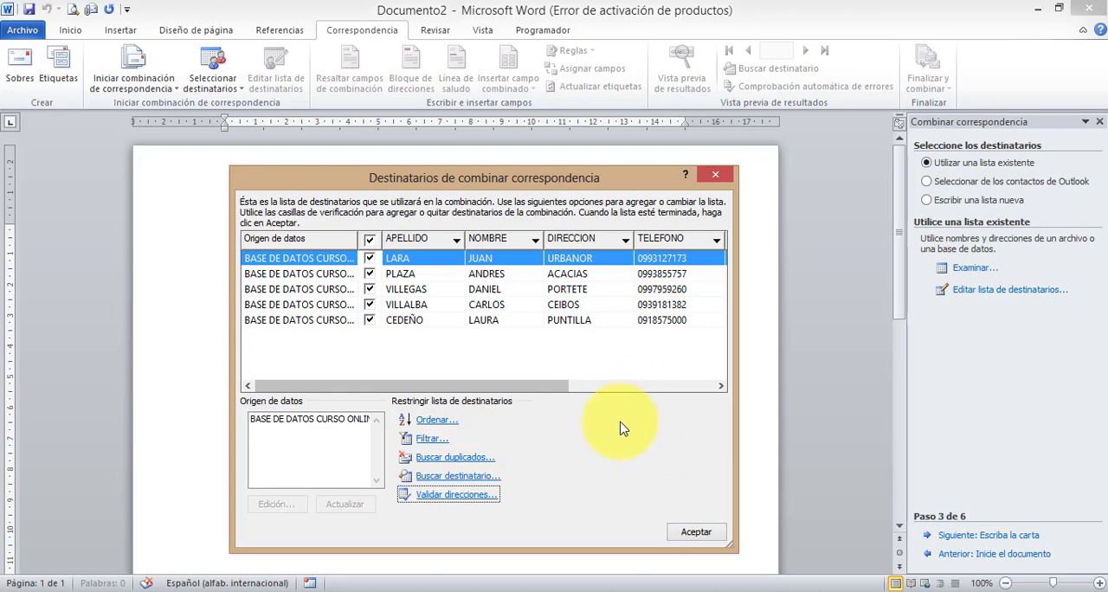
# - Accept the recipient list and continue to the letter-writing stage, reviewing the loan approval text in the document
pyautogui.click(694, 534)
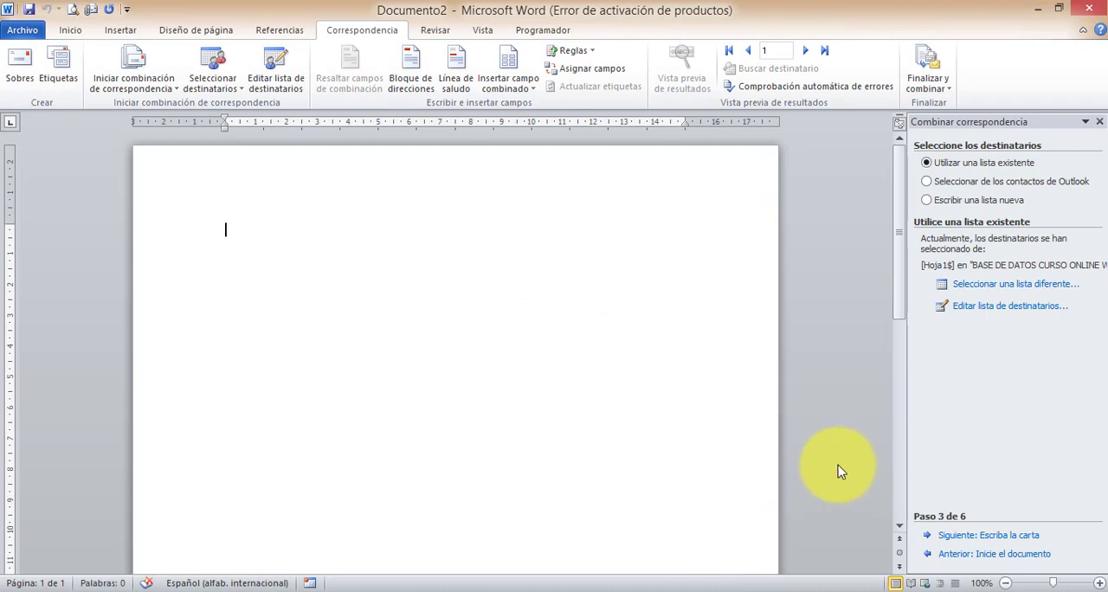
pyautogui.click(1019, 537)
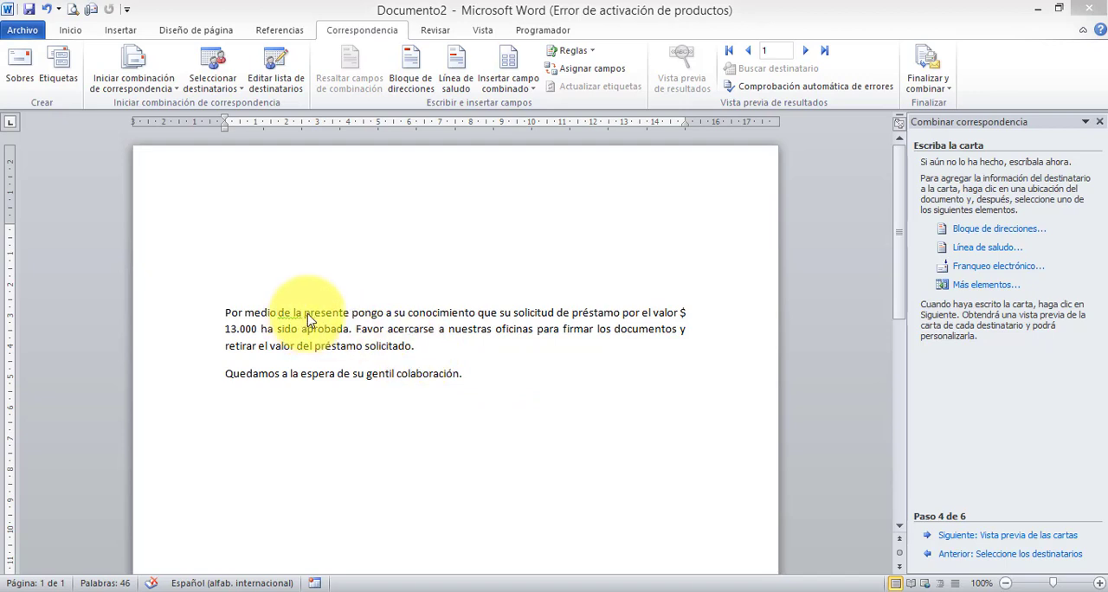
pyautogui.moveTo(226, 313); pyautogui.dragTo(515, 380)
pyautogui.click(239, 314)
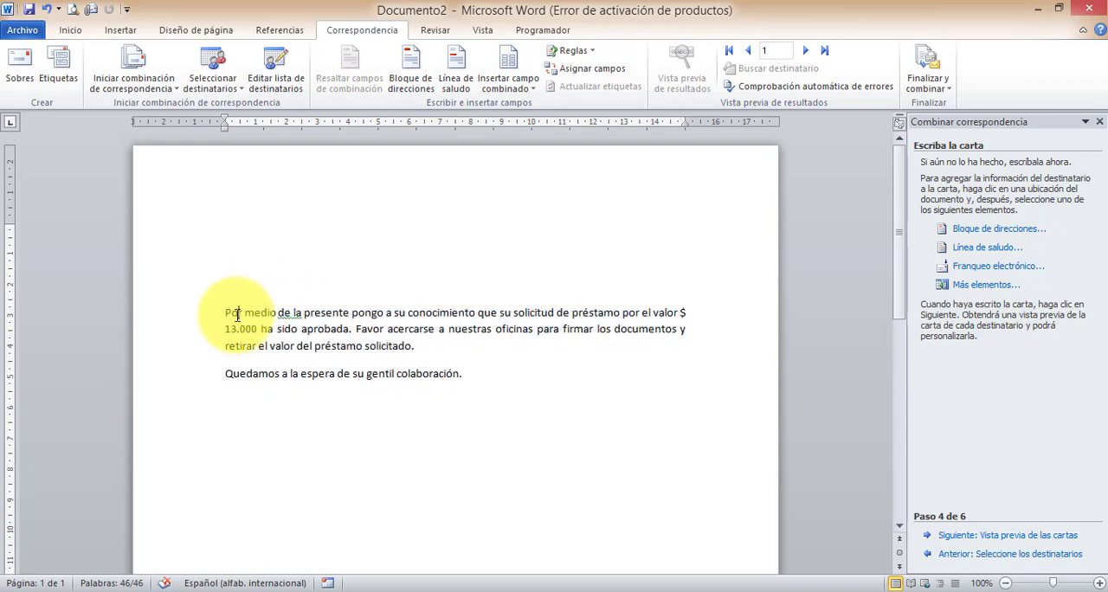